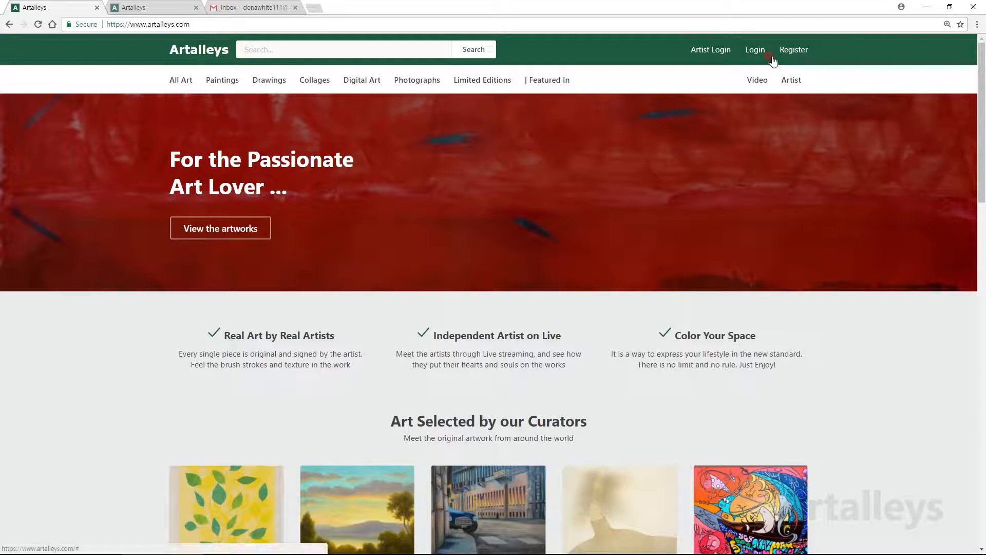
Step: Start a new registration with the 'Yes, I am an Independent Artist' account type
left_click(798, 51)
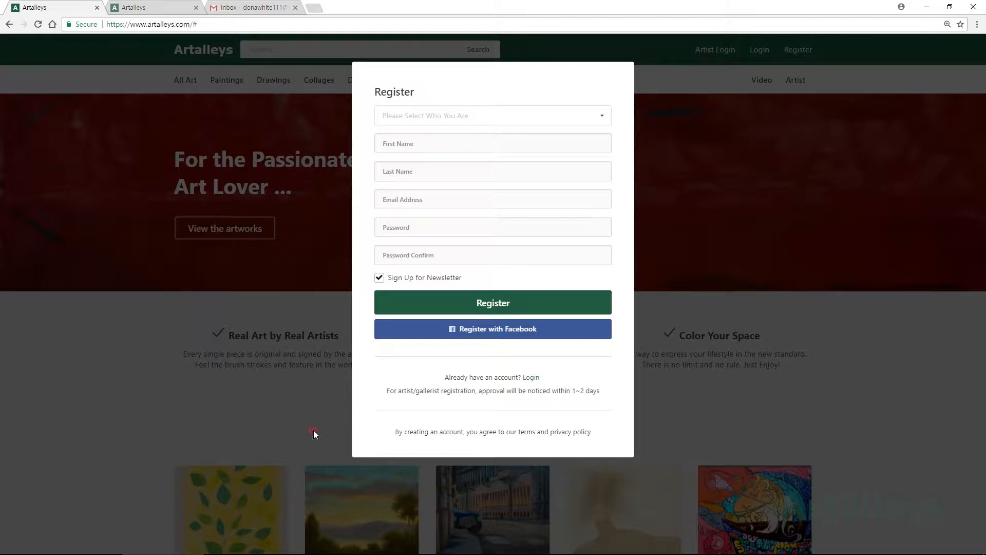
left_click(597, 122)
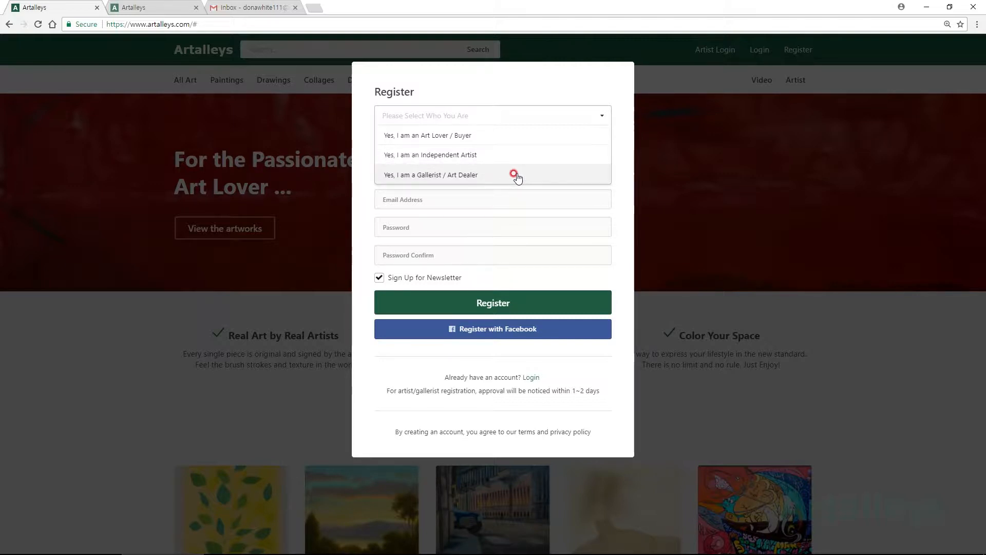
left_click(525, 156)
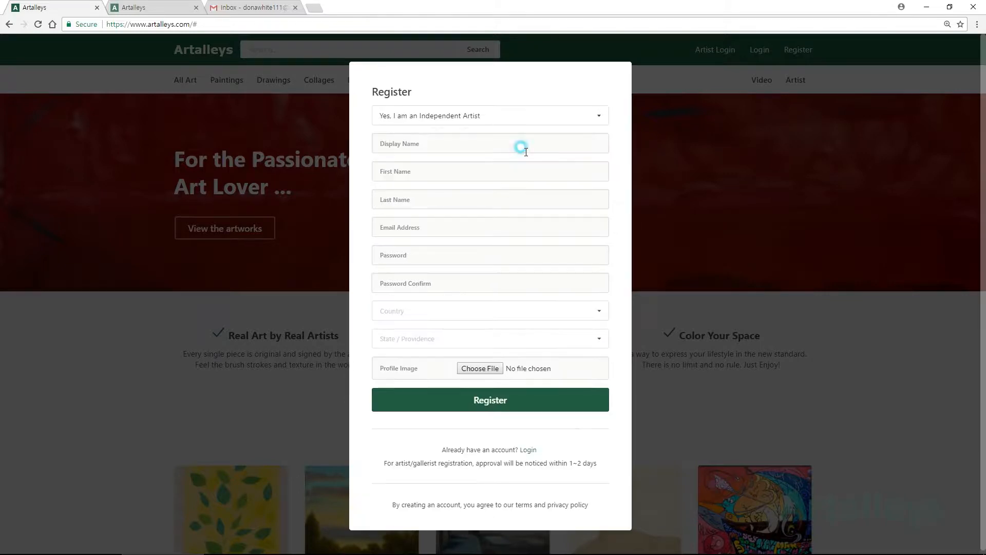
Step: Enter the display name, first name, last name, email address and password
left_click(510, 140)
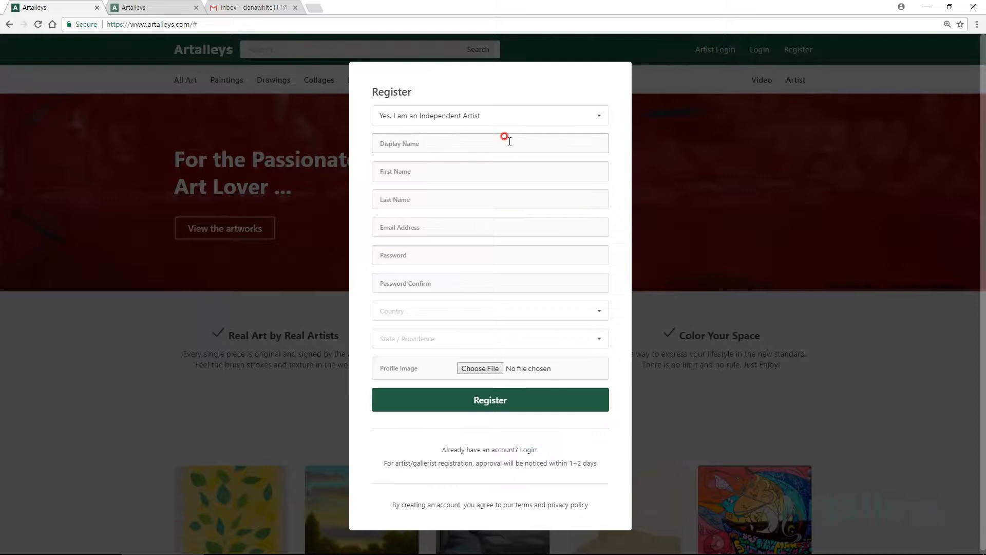
key("Tab")
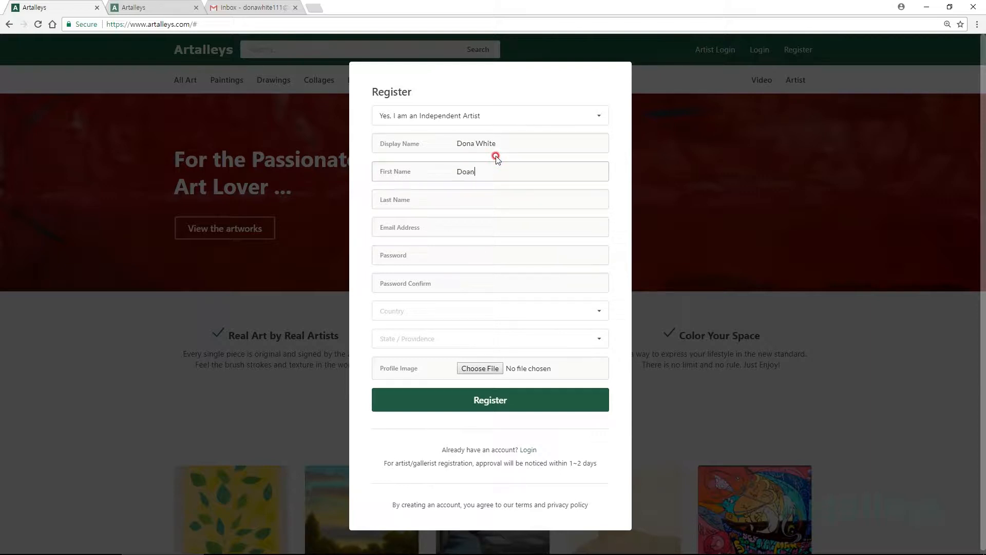
left_click(487, 196)
left_click(472, 226)
left_click(481, 252)
left_click(467, 280)
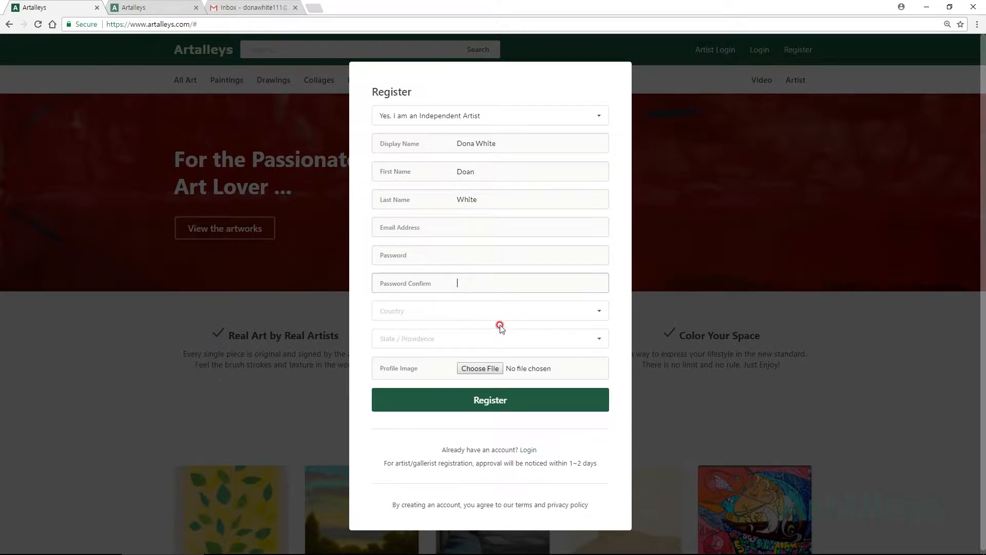
Step: Set the country to United States and the state to Ohio
left_click(514, 308)
type("U")
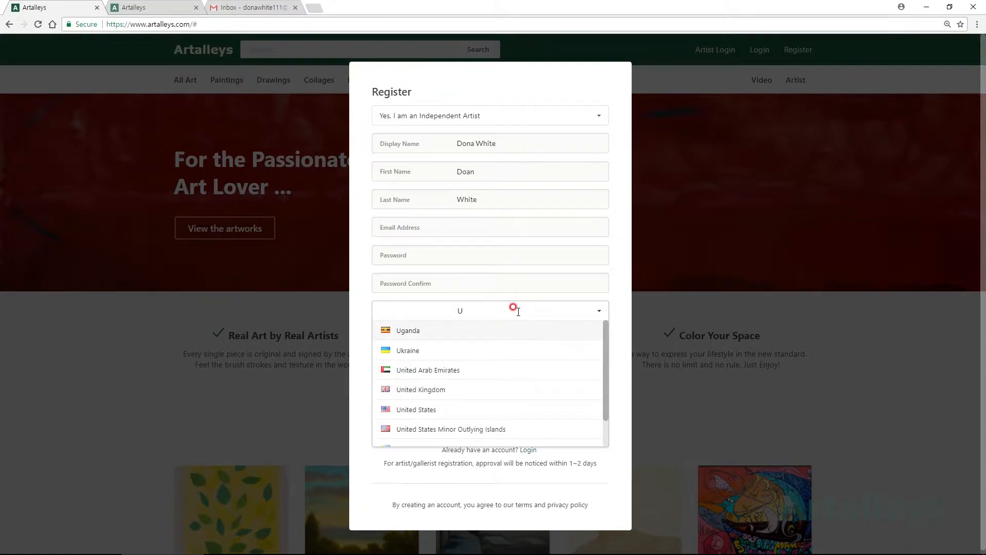
left_click(416, 409)
left_click(460, 331)
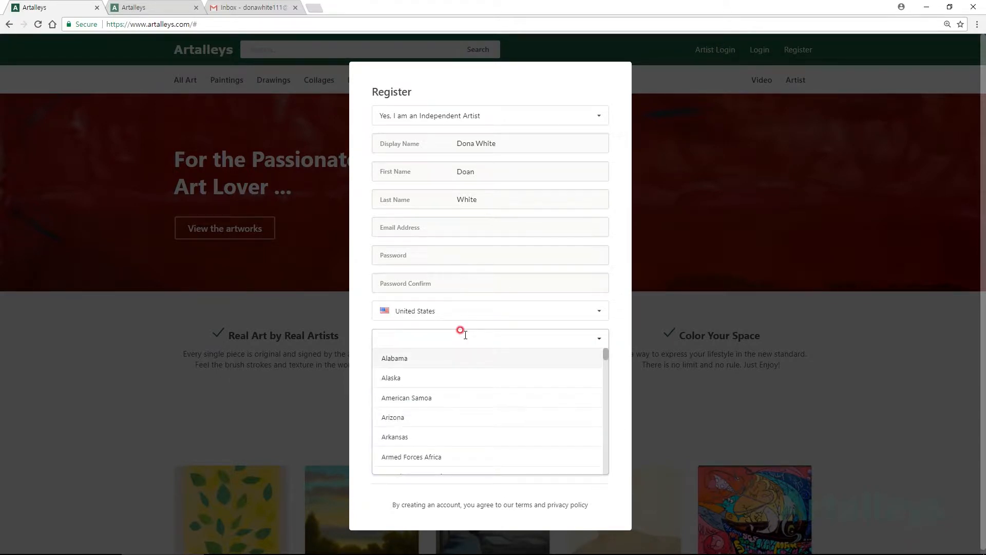
type("Ohio")
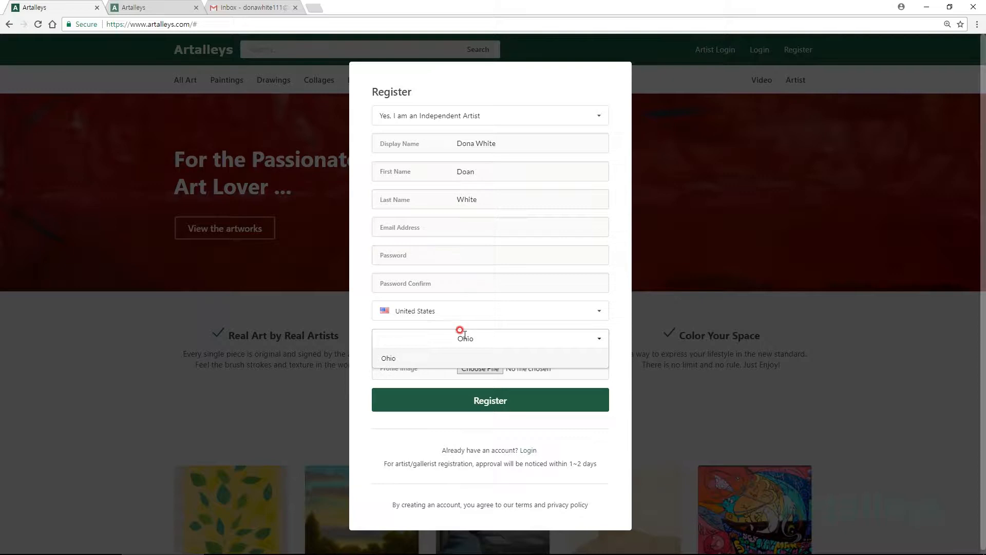
left_click(416, 358)
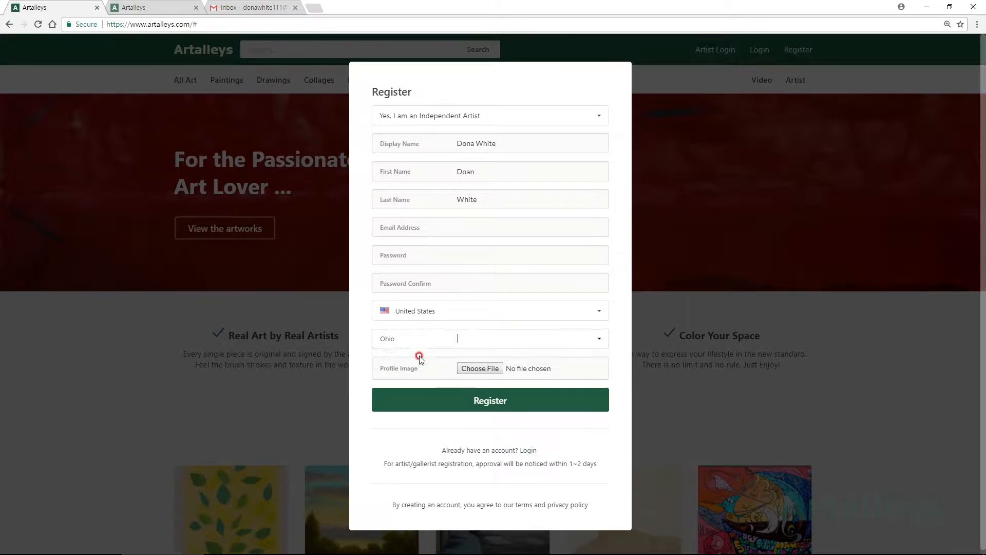
Step: Leave the profile image unset and go to the Gmail inbox
left_click(485, 369)
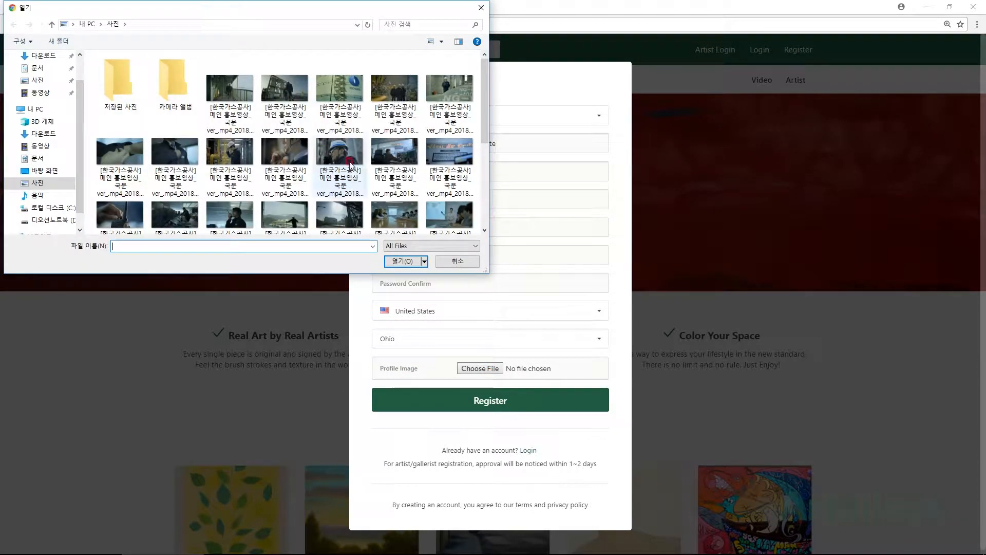
left_click(481, 8)
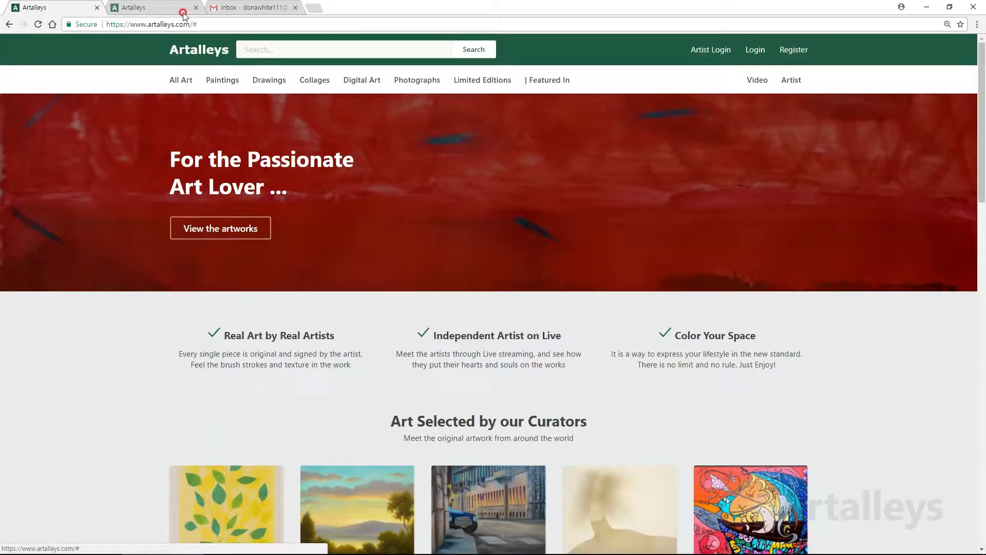
left_click(249, 7)
Step: Read the 'Welcome to Artalleys!' and 'You're officially a partner of Artalleys' emails, then return to Artalleys
left_click(286, 169)
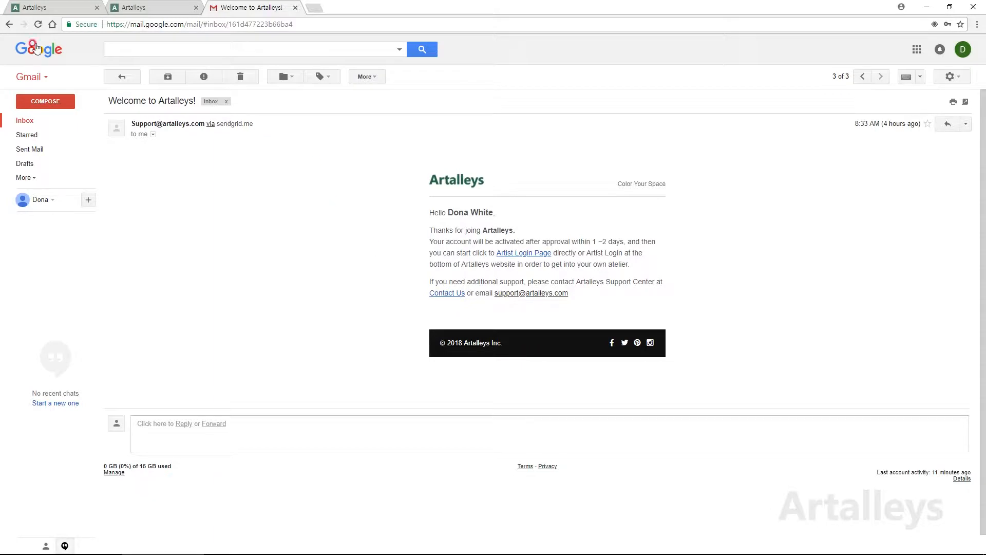
left_click(10, 25)
left_click(307, 154)
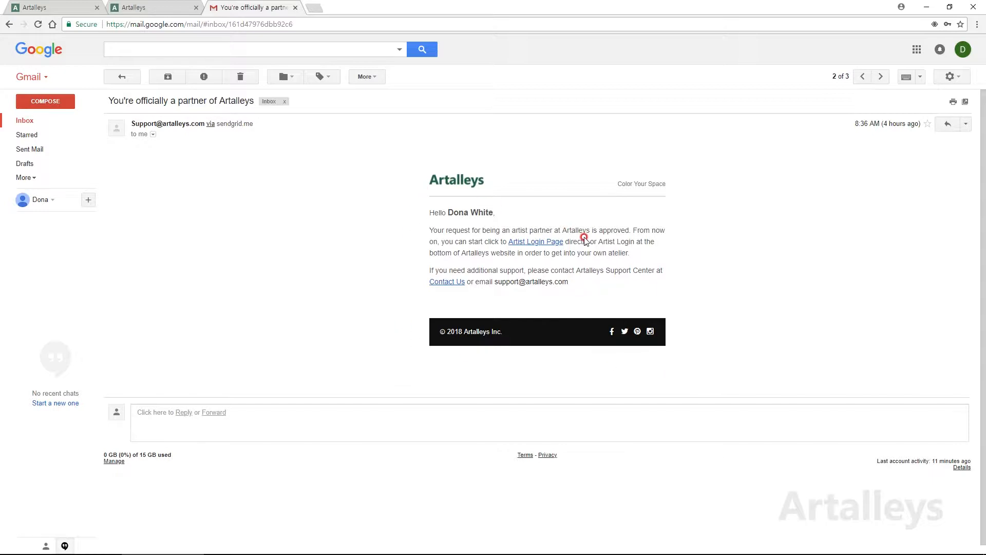
left_click(41, 8)
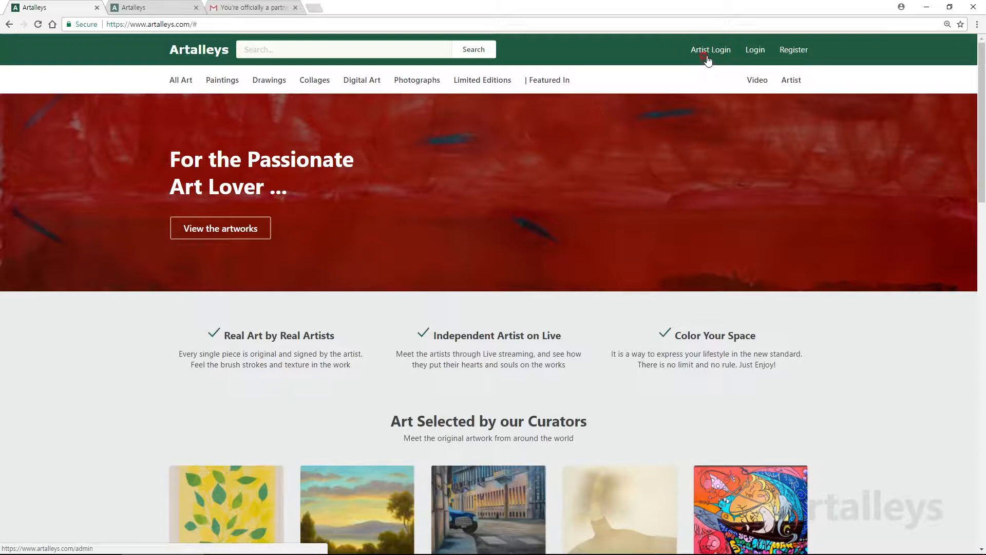
Step: Sign in as the artist with display name and password, declining Chrome's save-password prompt
left_click(711, 53)
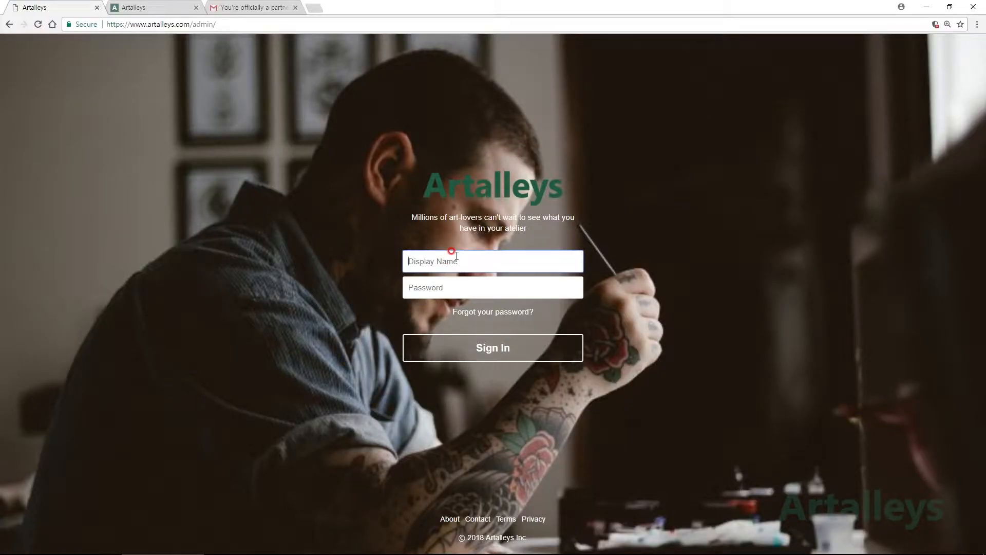
type("Do")
left_click(484, 285)
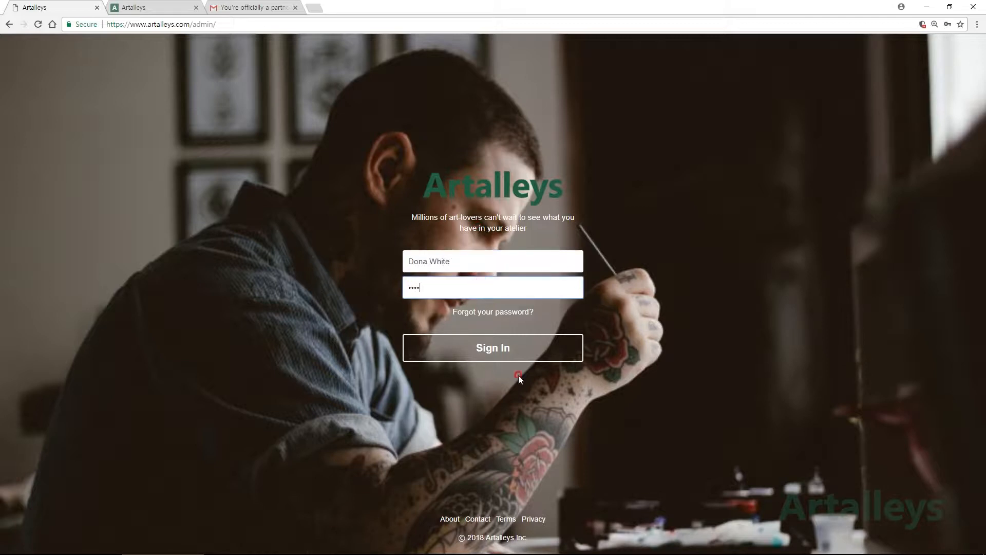
left_click(500, 348)
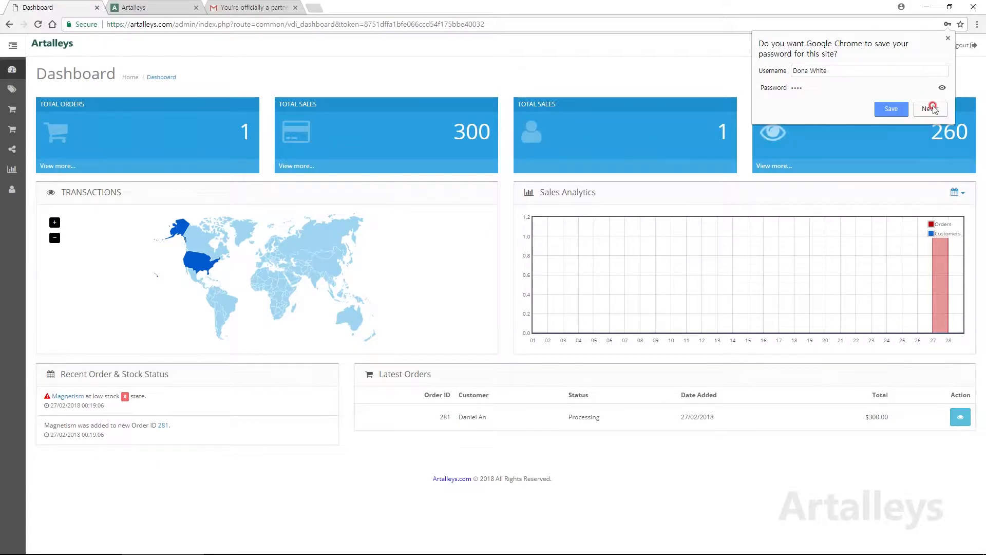
left_click(924, 107)
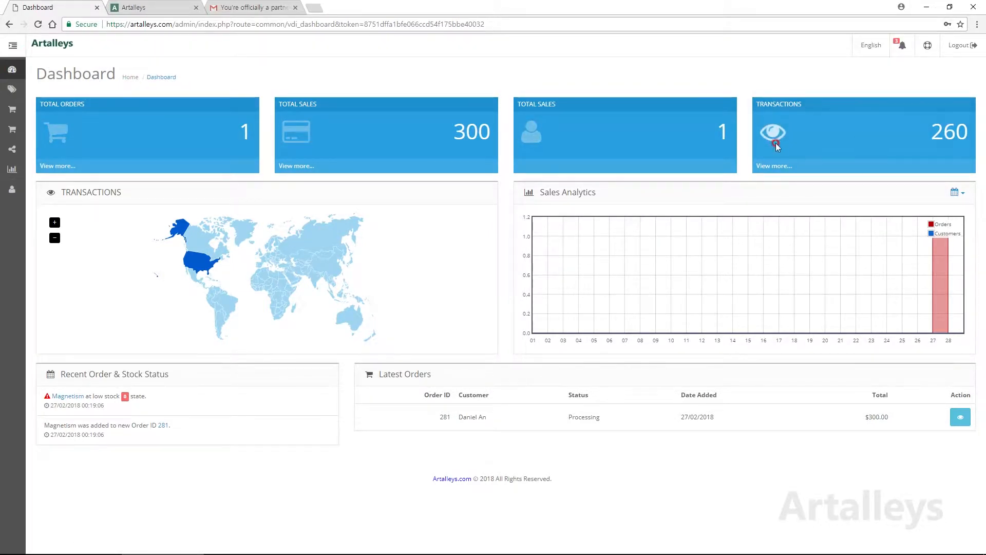
Step: Open Profile Details > Update Profile from the side menu
left_click(9, 46)
left_click(9, 46)
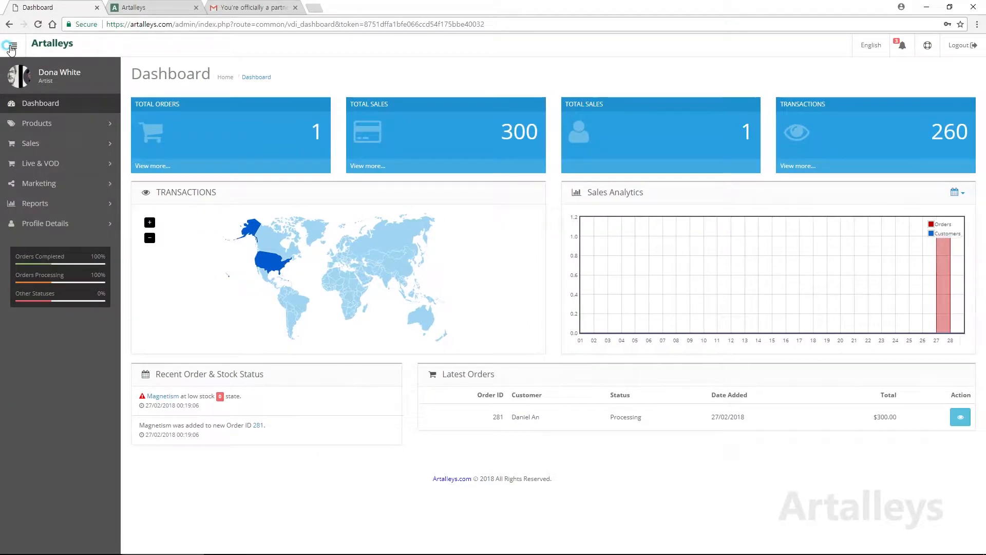
left_click(10, 47)
left_click(10, 47)
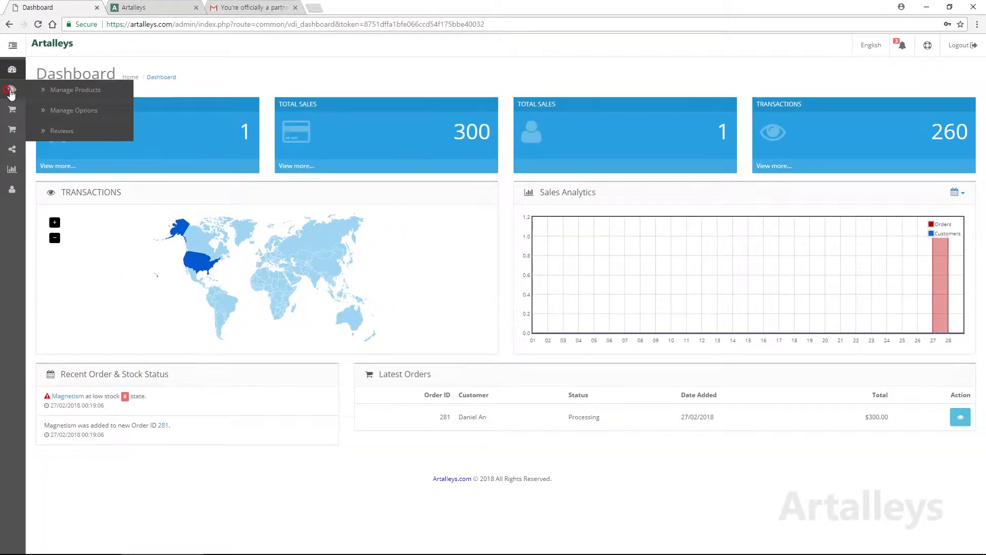
mouse_move(15, 152)
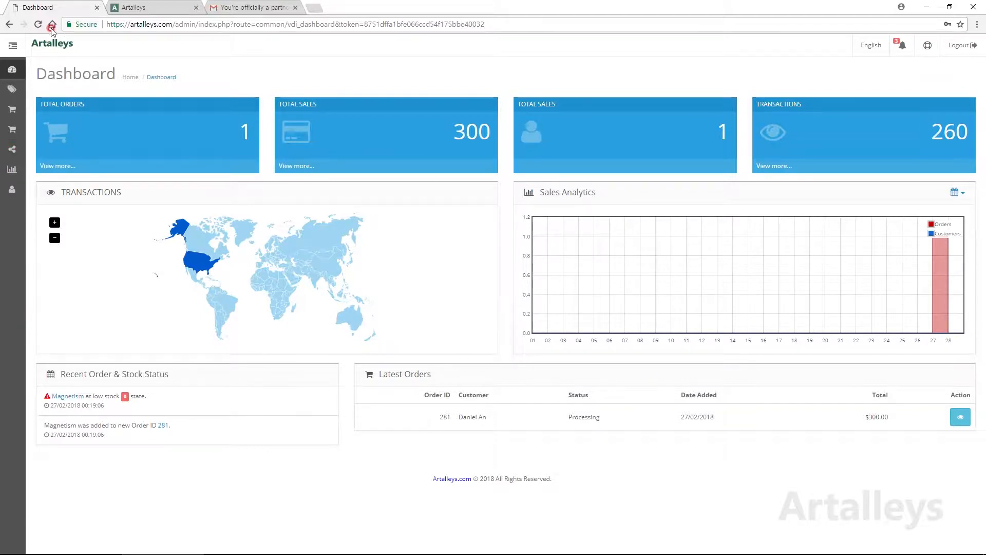
left_click(13, 45)
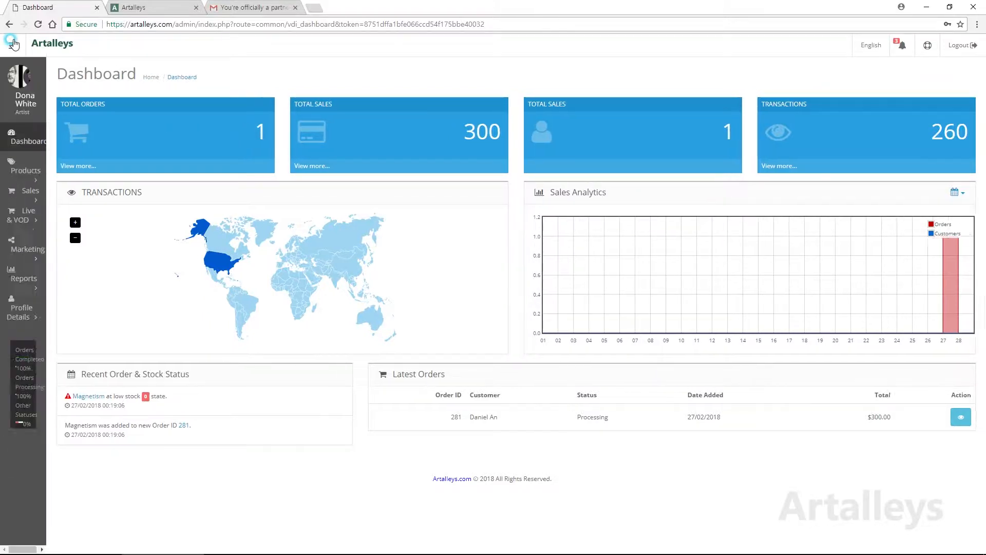
left_click(58, 155)
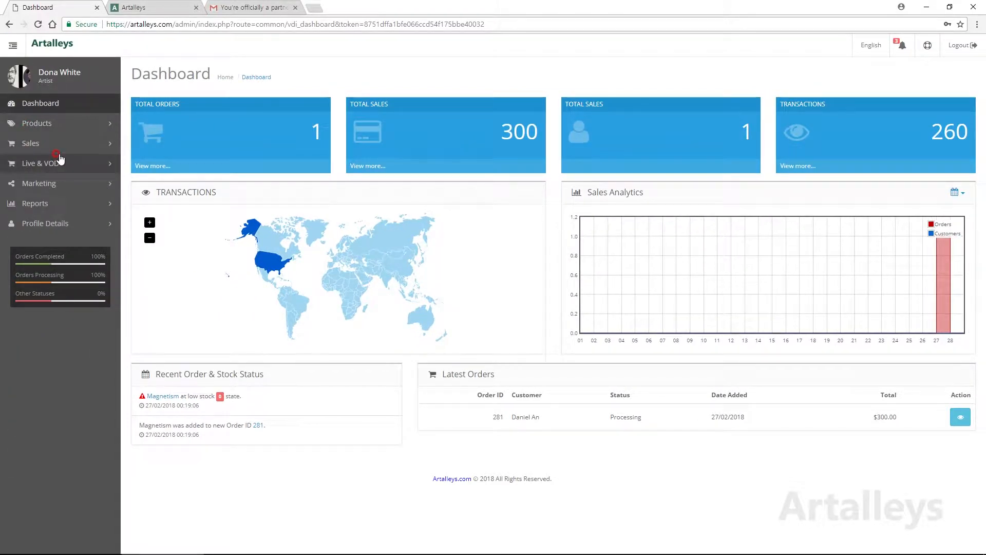
left_click(63, 224)
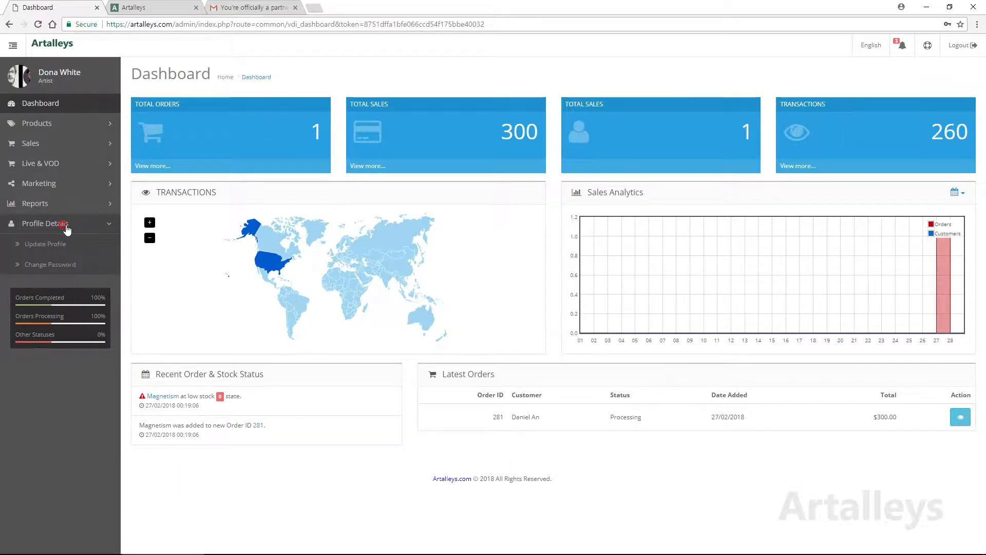
left_click(58, 245)
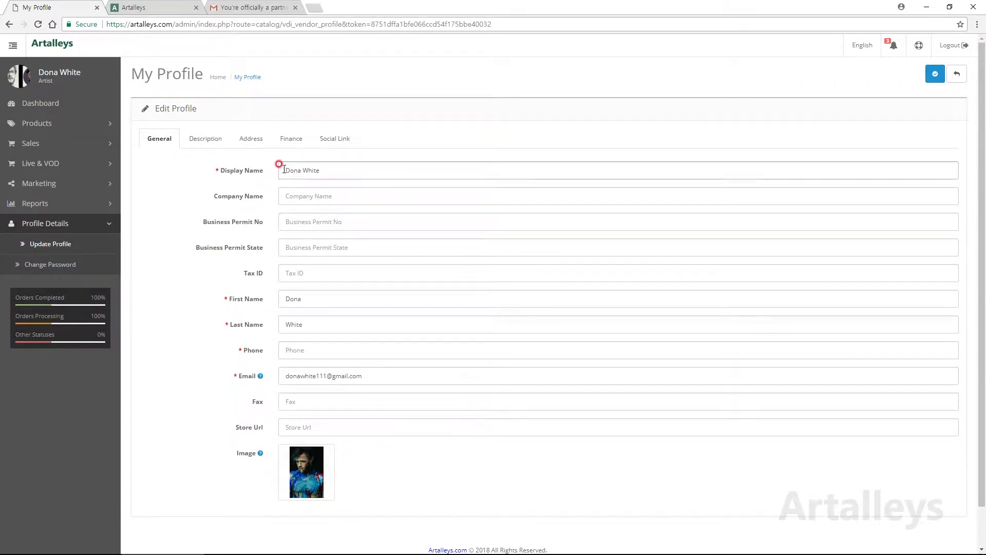
Step: Look over the About Me, Expert in, Education and Activities fields on the Description tab
left_click(212, 143)
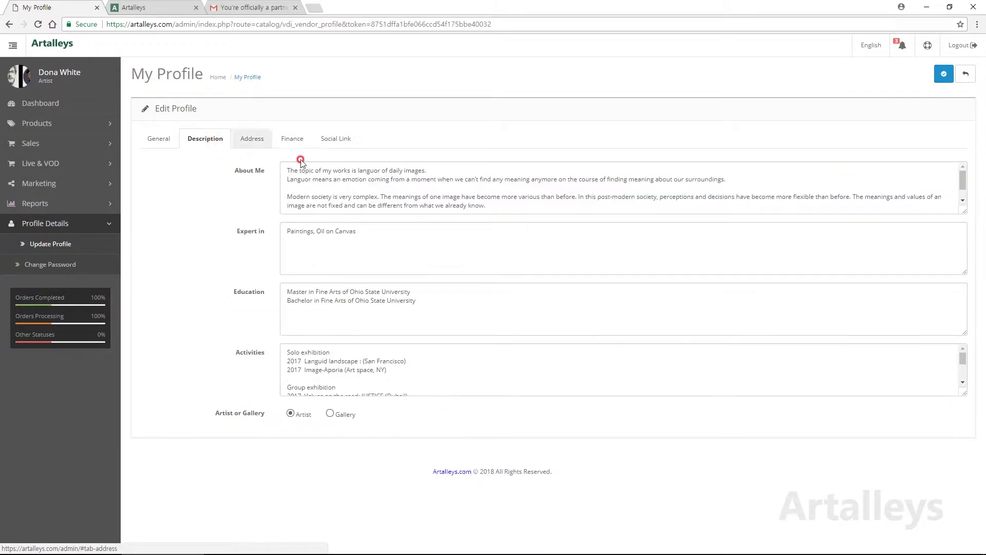
left_click(482, 183)
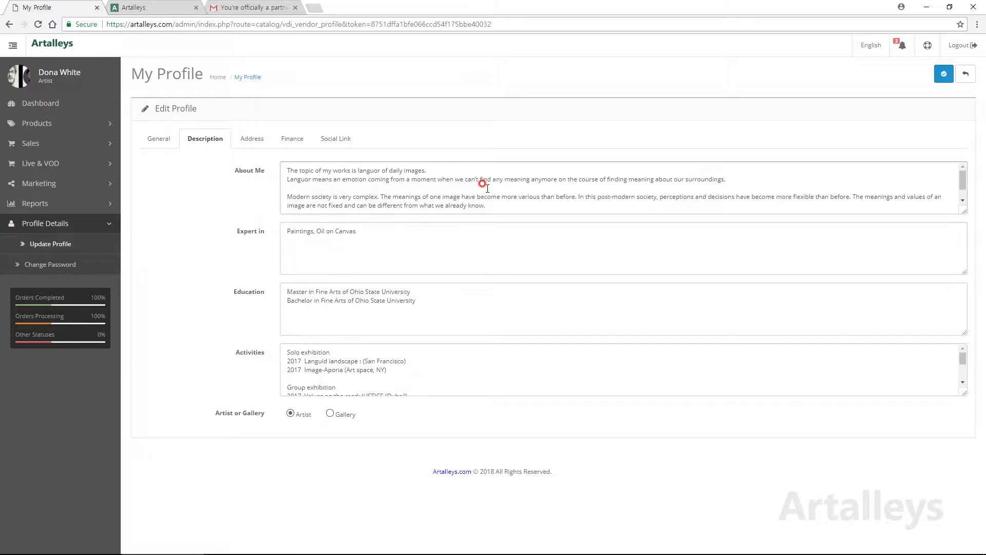
left_click(392, 241)
left_click(476, 306)
left_click(456, 376)
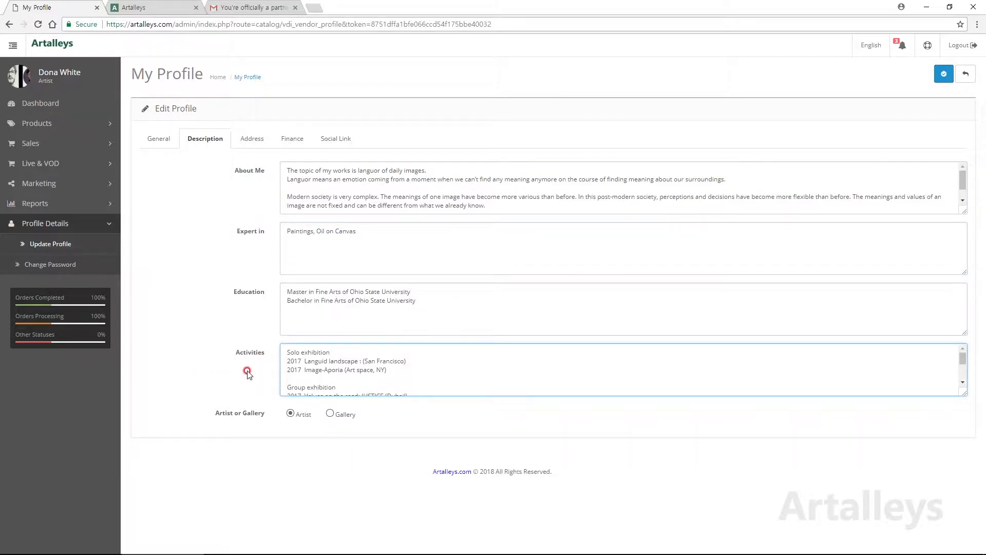
left_click(316, 362)
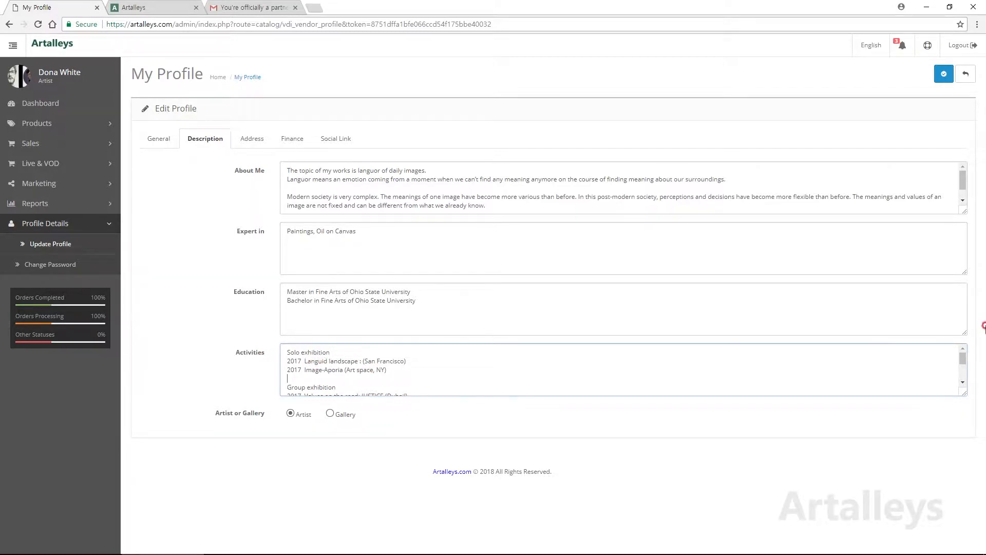
Step: Cut 'Paintings, Oil on Canvas' out of Expert in and save the profile
left_click_drag(357, 231, 226, 246)
right_click(308, 230)
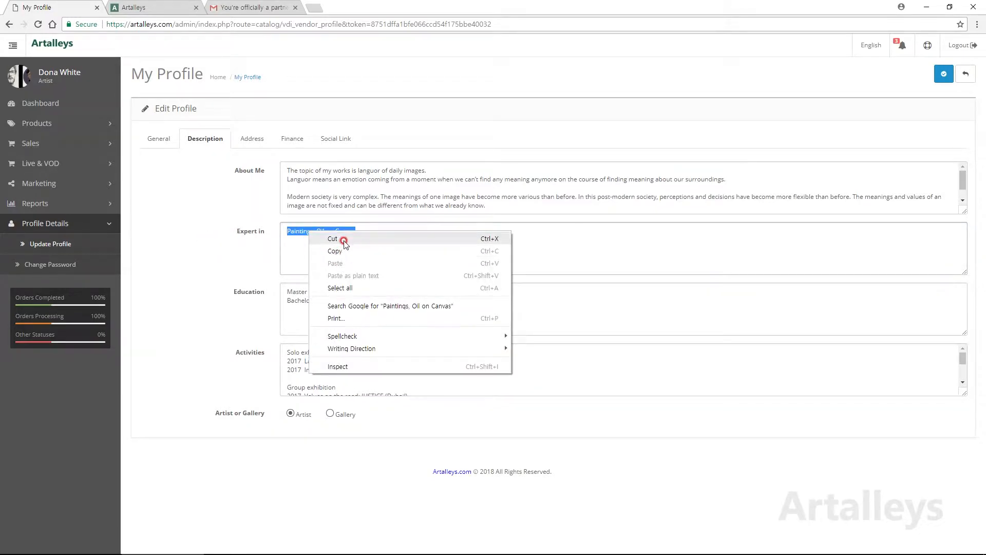
left_click(339, 238)
left_click(945, 75)
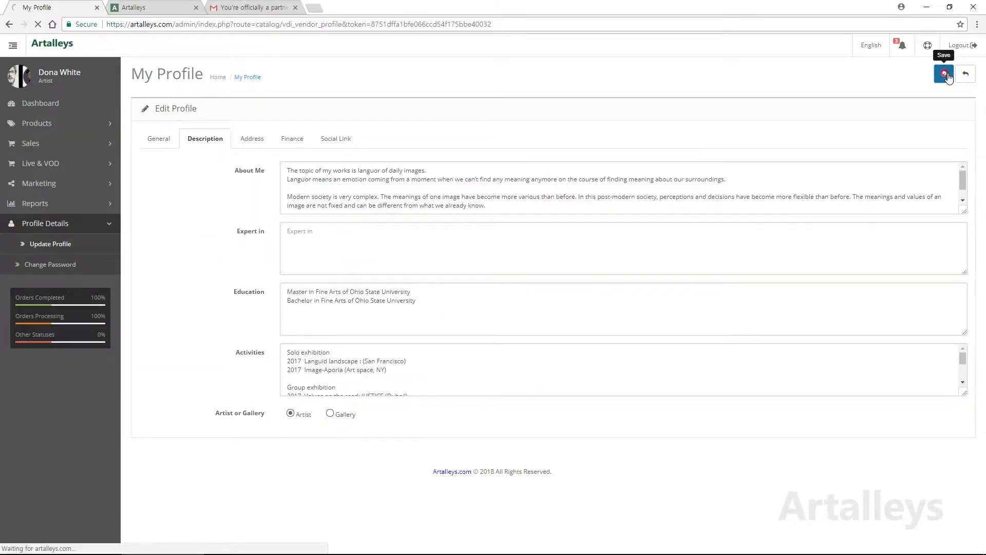
left_click(46, 124)
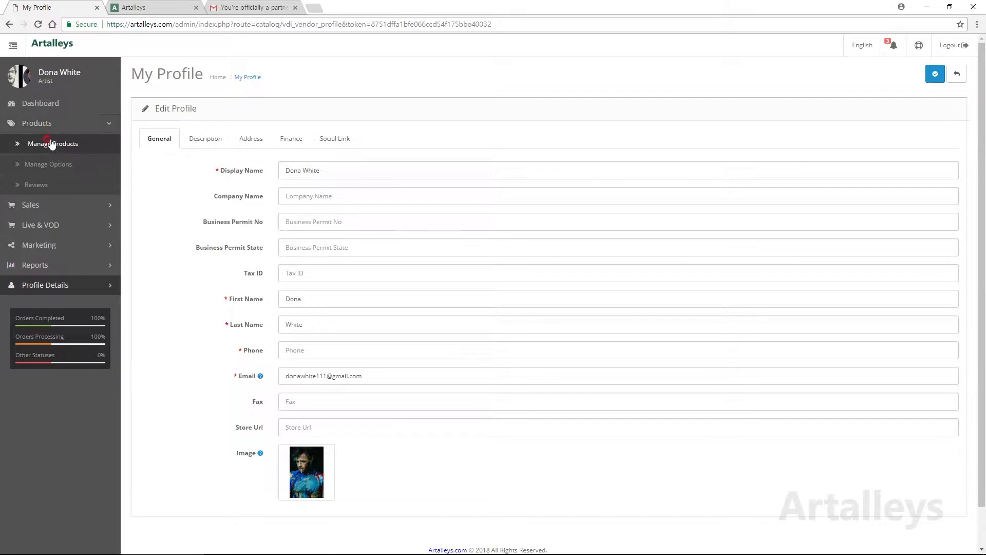
Step: Return to Update Profile and paste 'Paintings, Oil on Canvas' back into Expert in
left_click(49, 143)
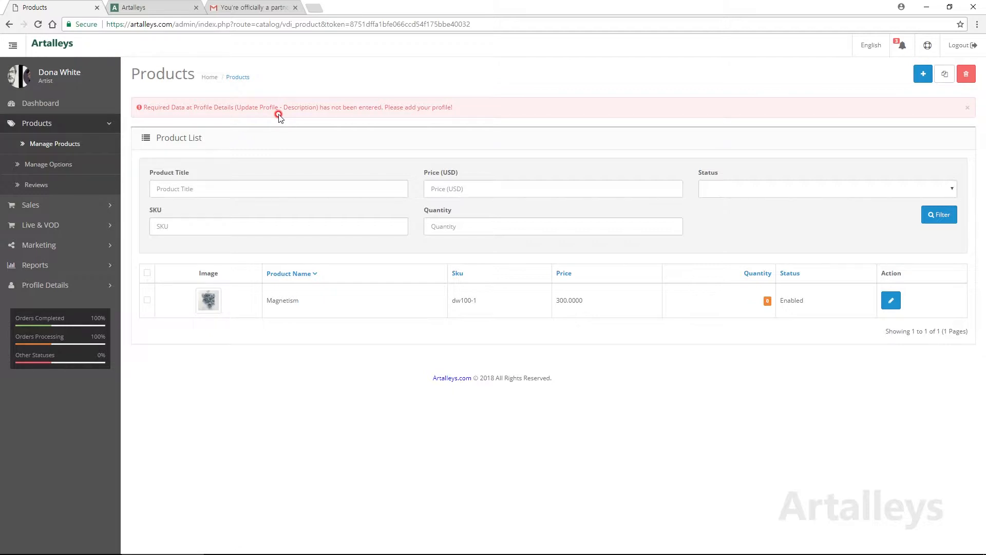
left_click(62, 286)
left_click(44, 265)
left_click(54, 244)
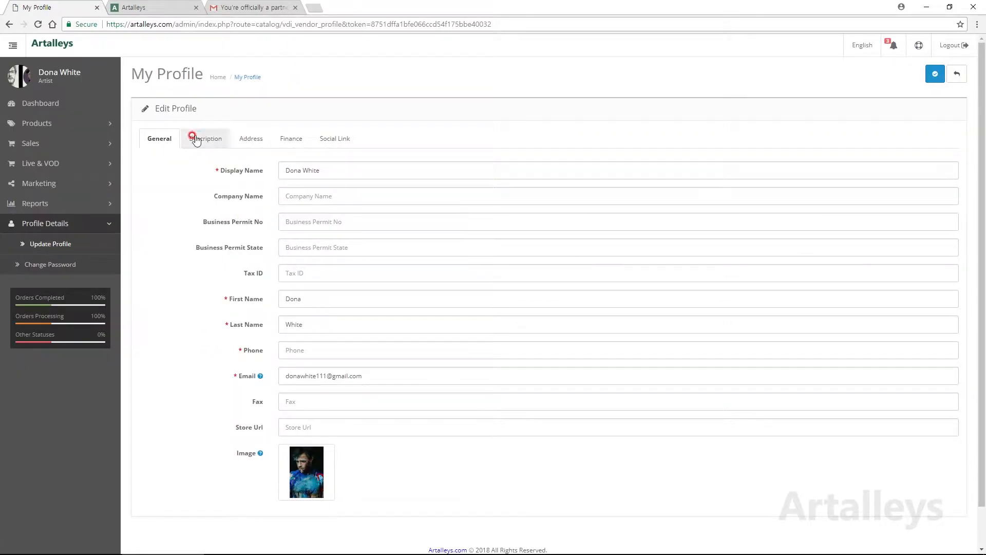
left_click(218, 147)
right_click(349, 238)
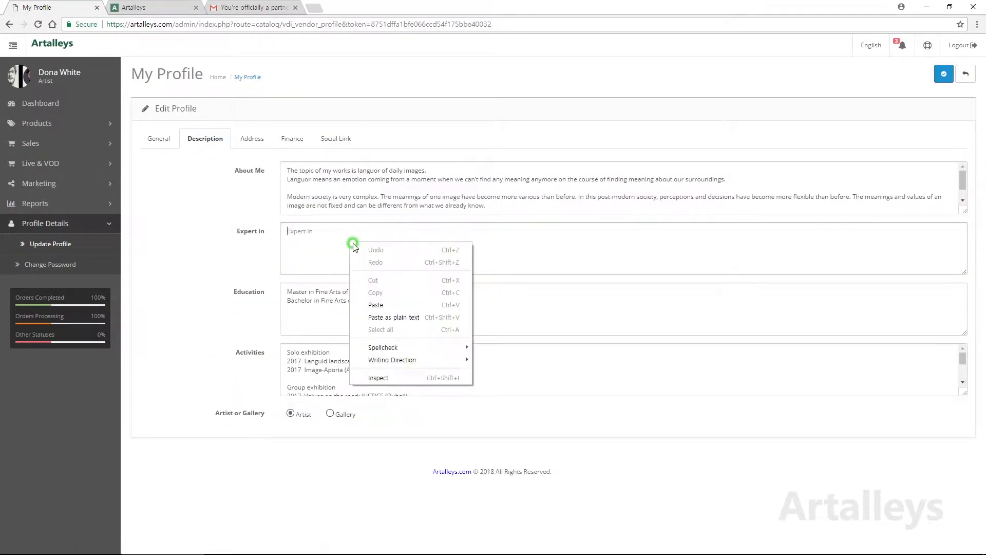
left_click(378, 304)
Step: Cut the Address 1 street address, save, then paste it back after the error
left_click(252, 138)
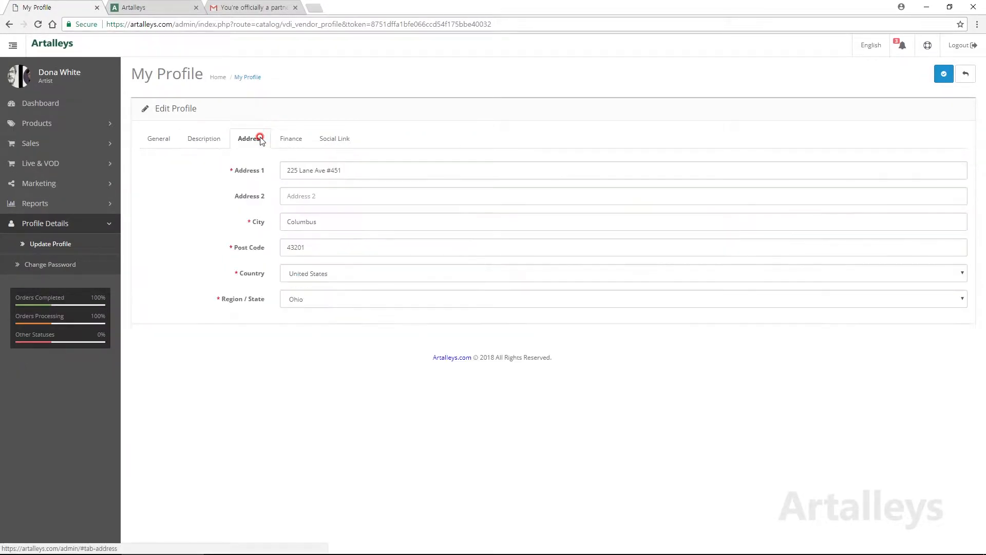
left_click_drag(351, 168, 272, 174)
right_click(327, 175)
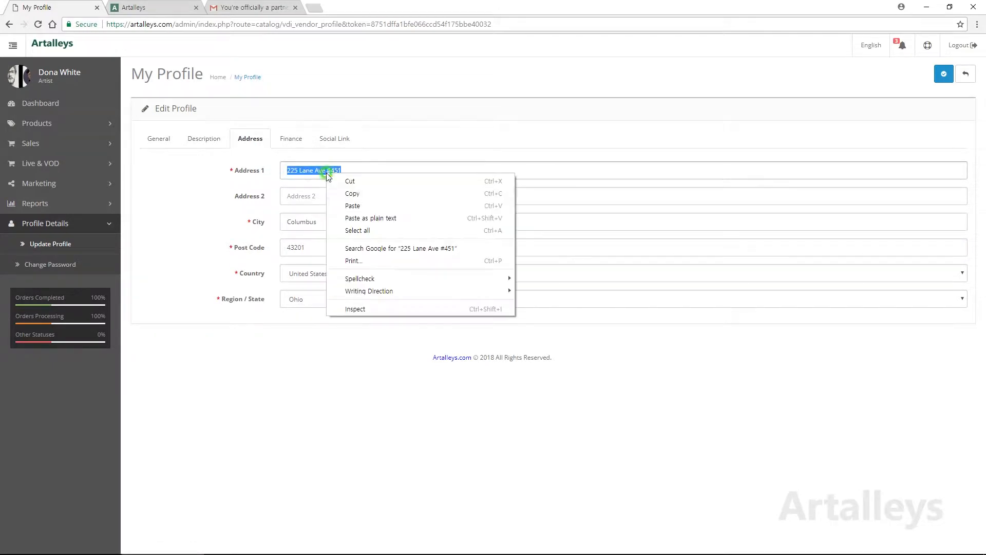
left_click(351, 181)
left_click(944, 76)
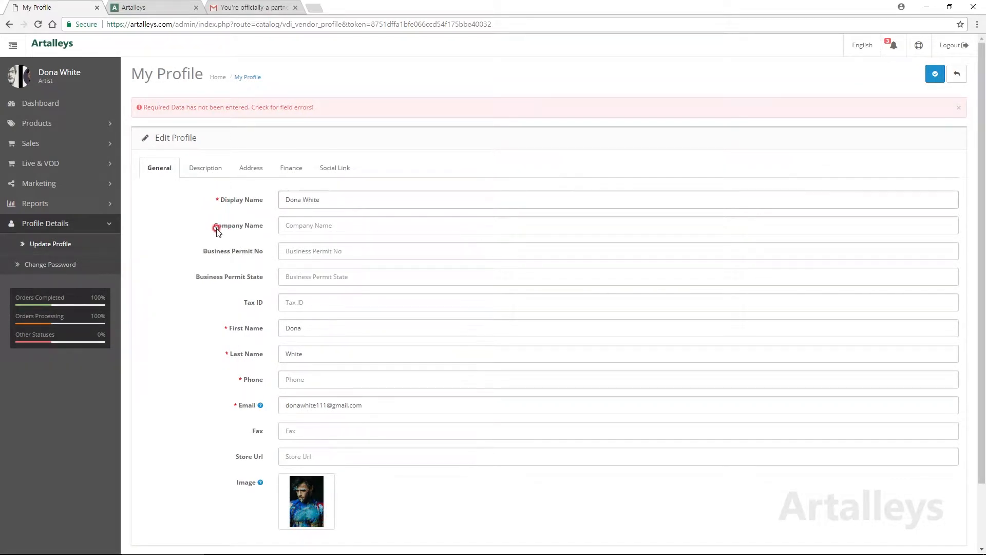
left_click(251, 167)
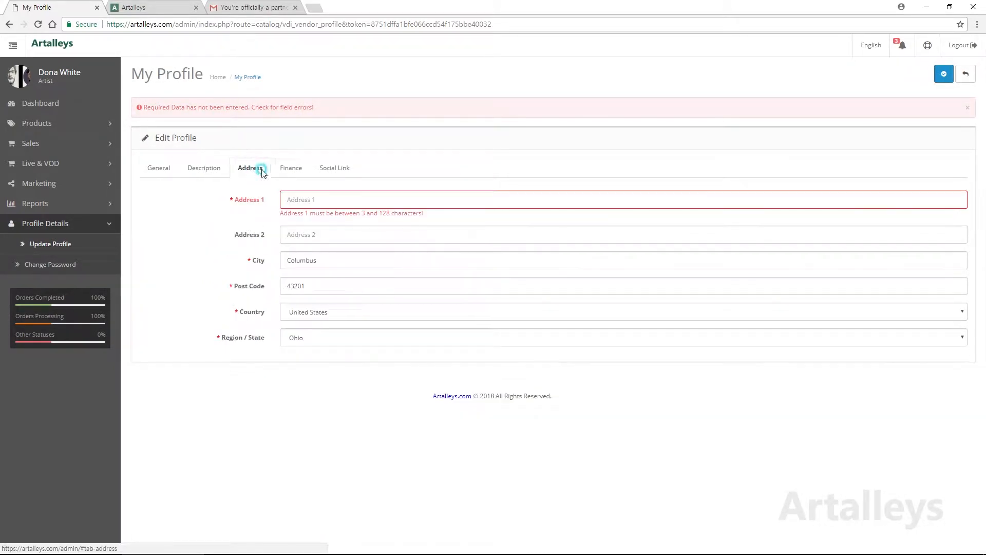
left_click(299, 198)
right_click(300, 199)
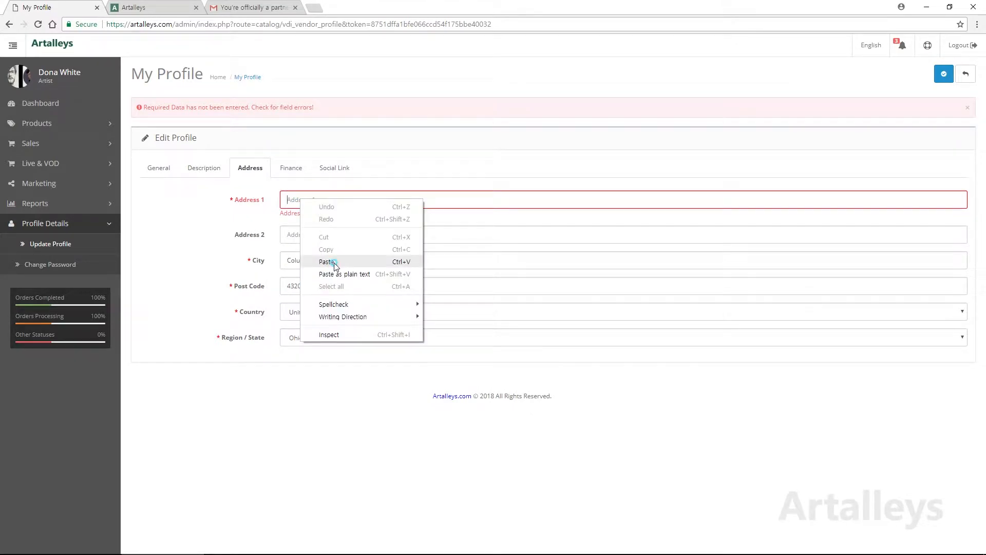
left_click(330, 260)
Step: Check the Finance and Social Link sections, then go to the Manage Products list
left_click(292, 169)
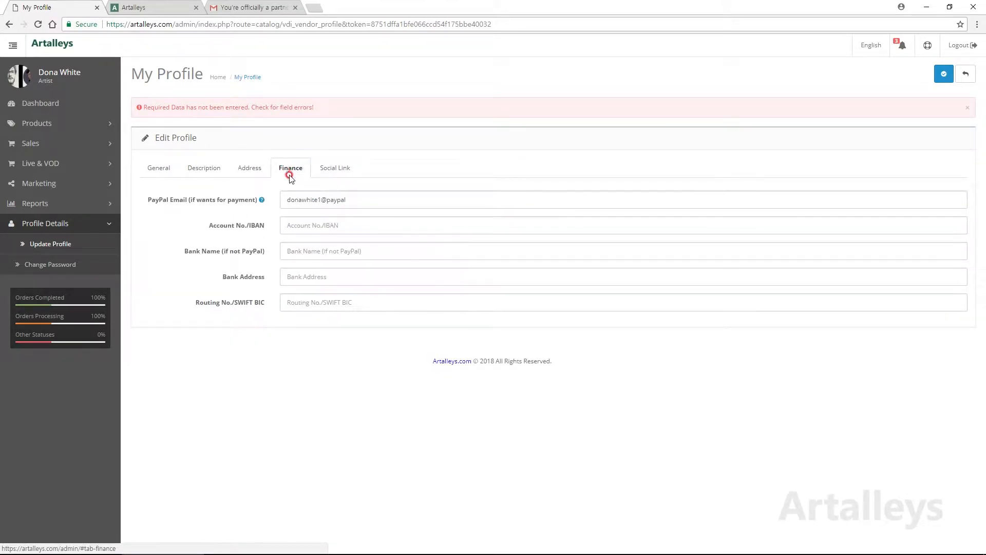
left_click(294, 200)
left_click(312, 252)
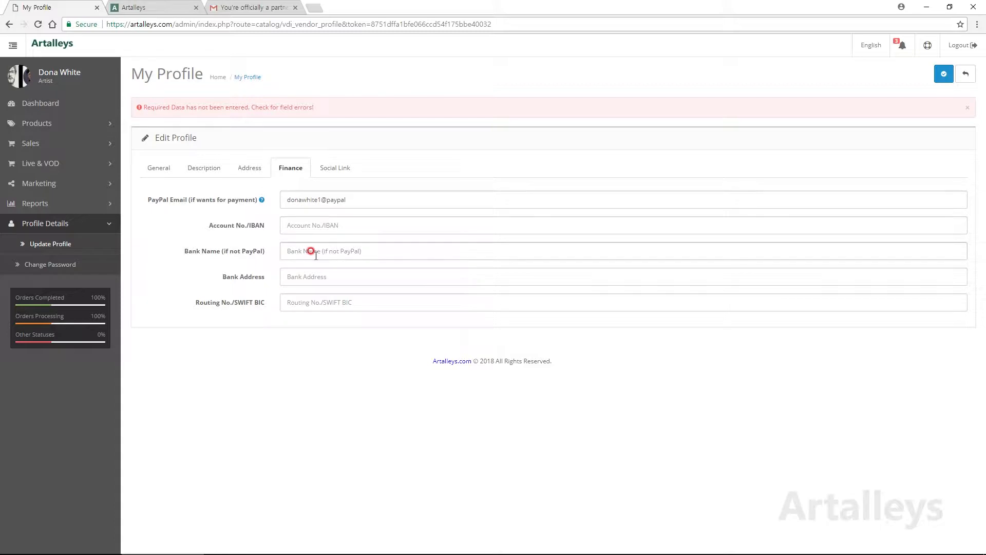
left_click(372, 196)
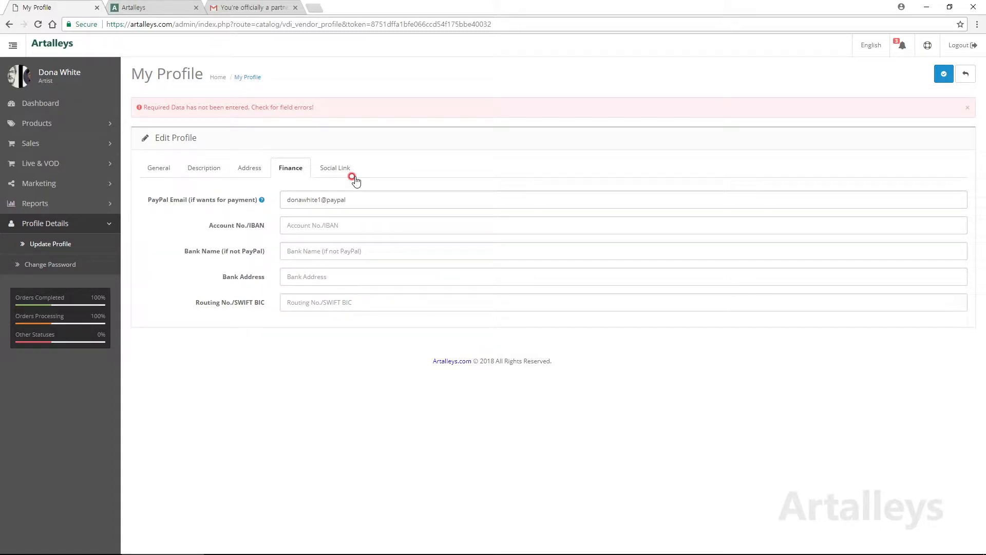
left_click(337, 167)
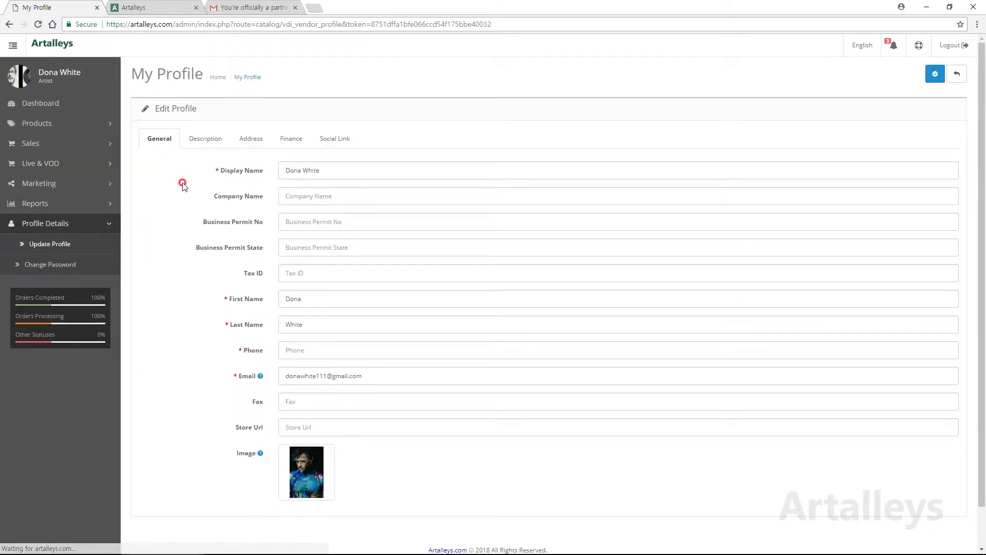
left_click(37, 125)
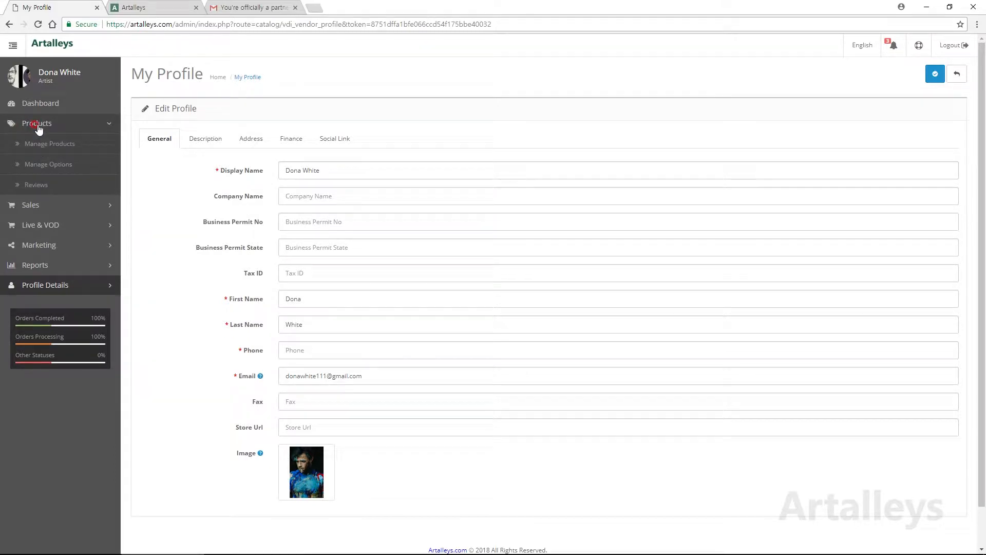
left_click(41, 142)
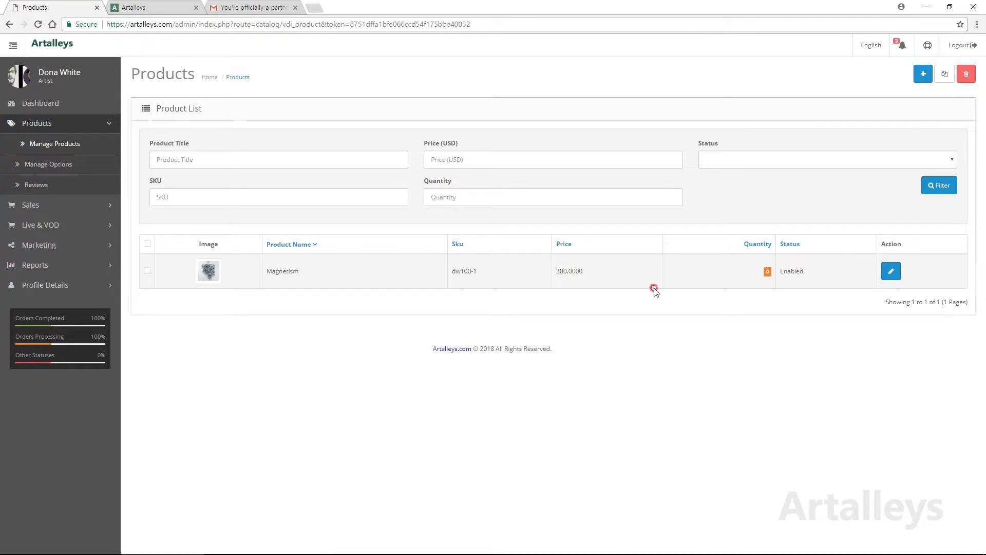
Step: Start a new product and add the All Art and Paintings categories
left_click(923, 76)
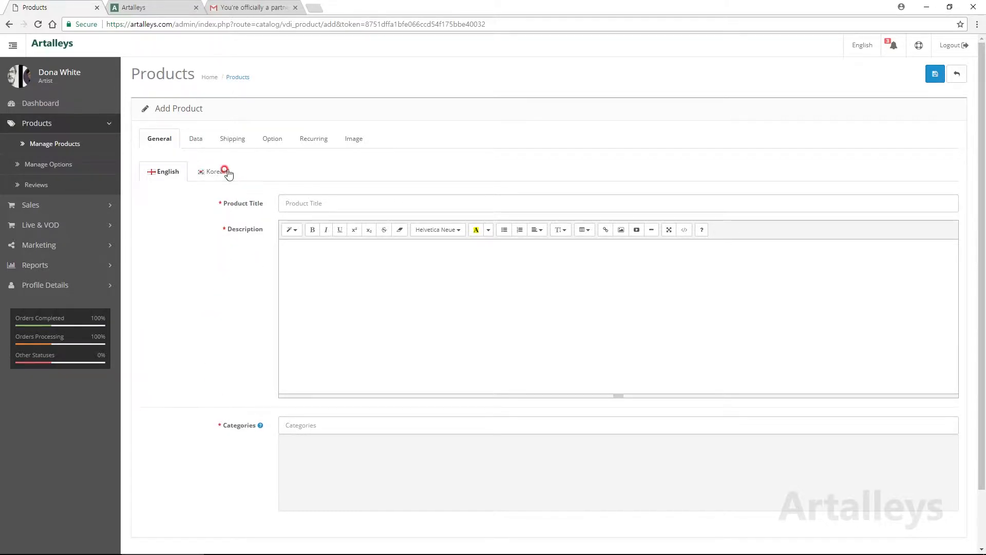
left_click(327, 202)
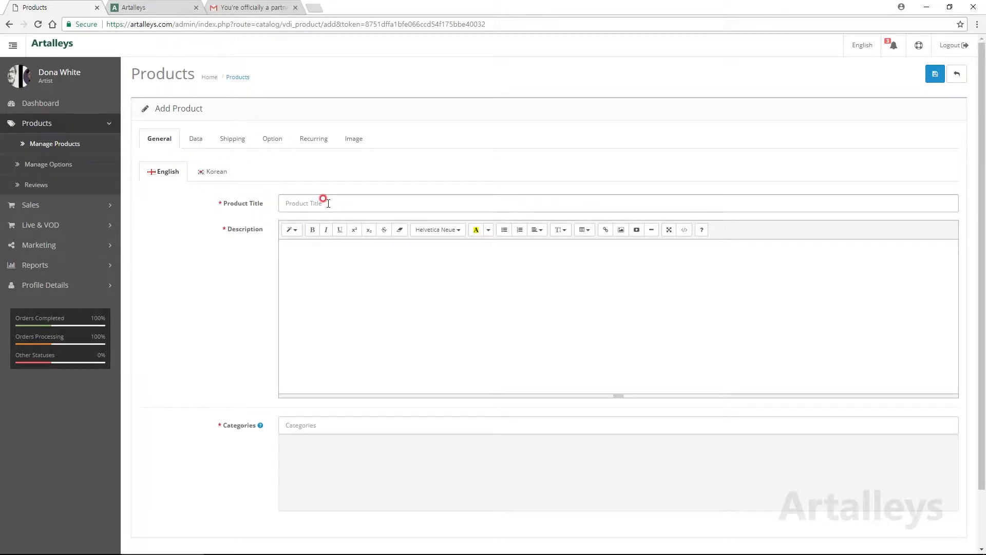
left_click(325, 252)
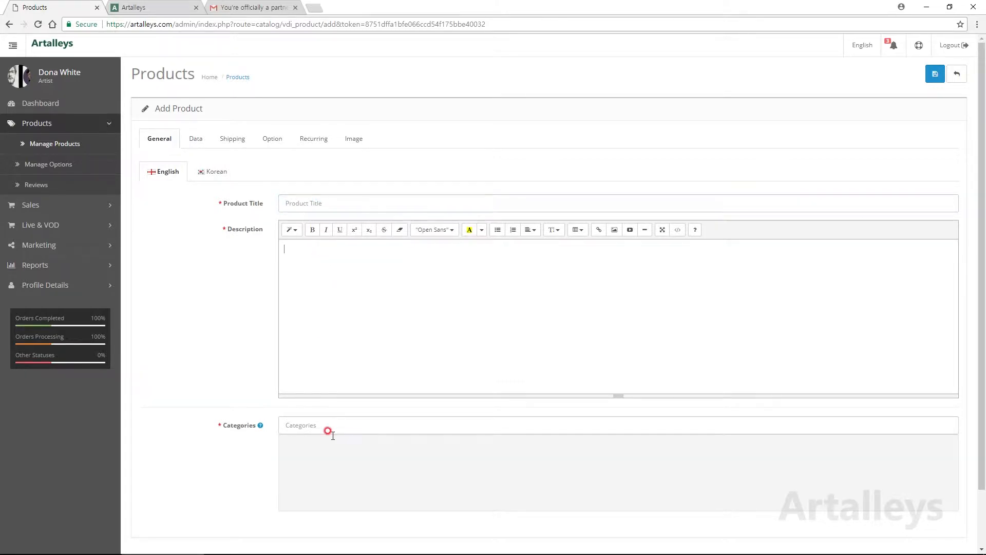
left_click(321, 425)
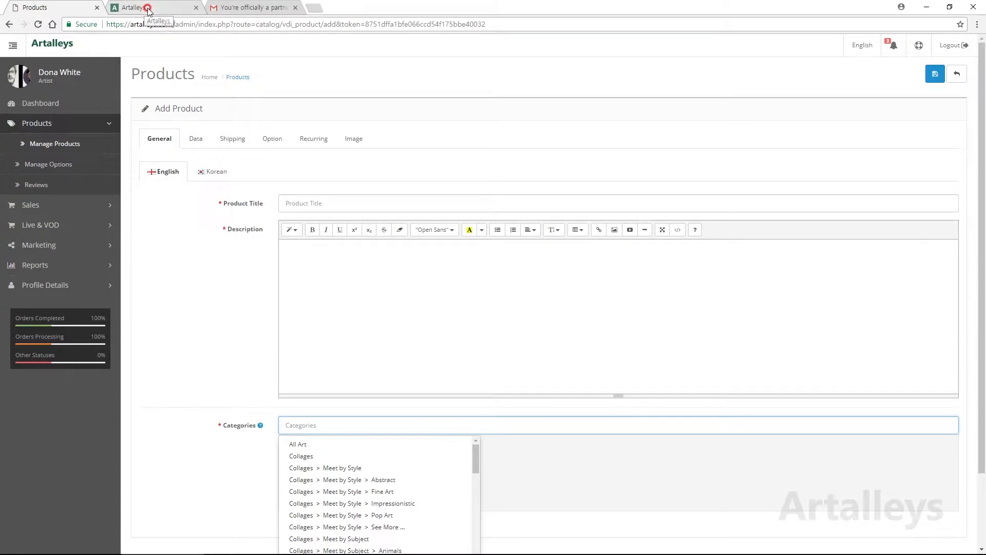
left_click(147, 9)
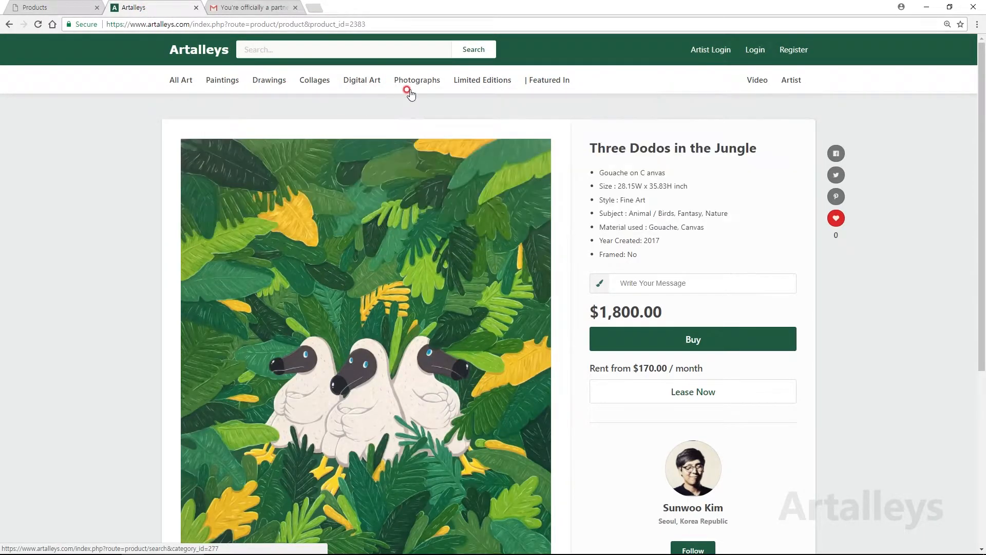
left_click(52, 7)
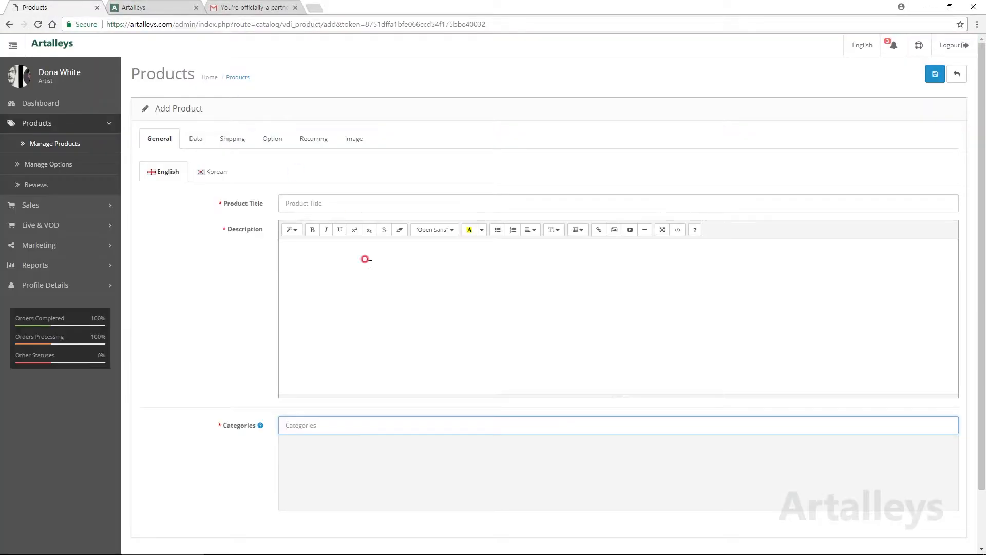
scroll(548, 506, "down", 2)
left_click(335, 359)
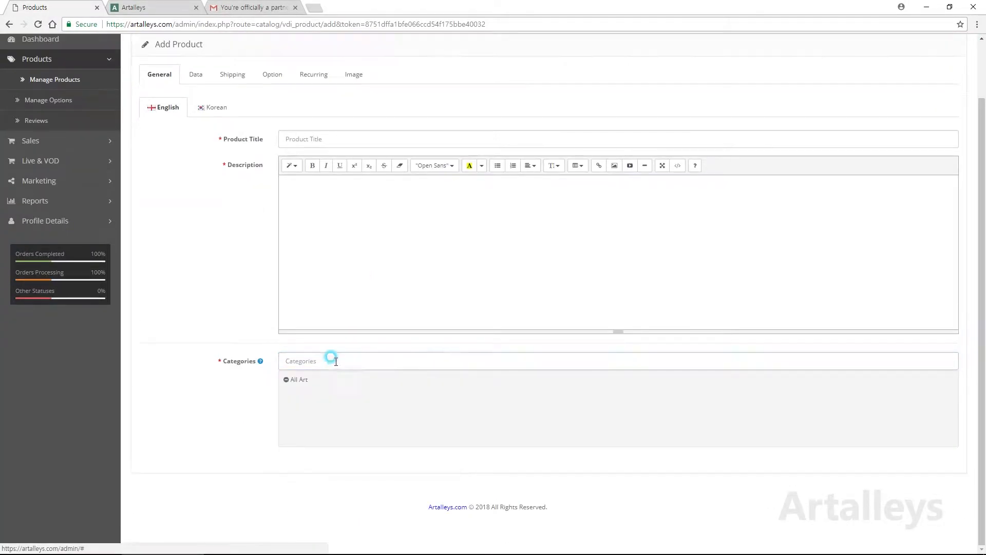
left_click(353, 361)
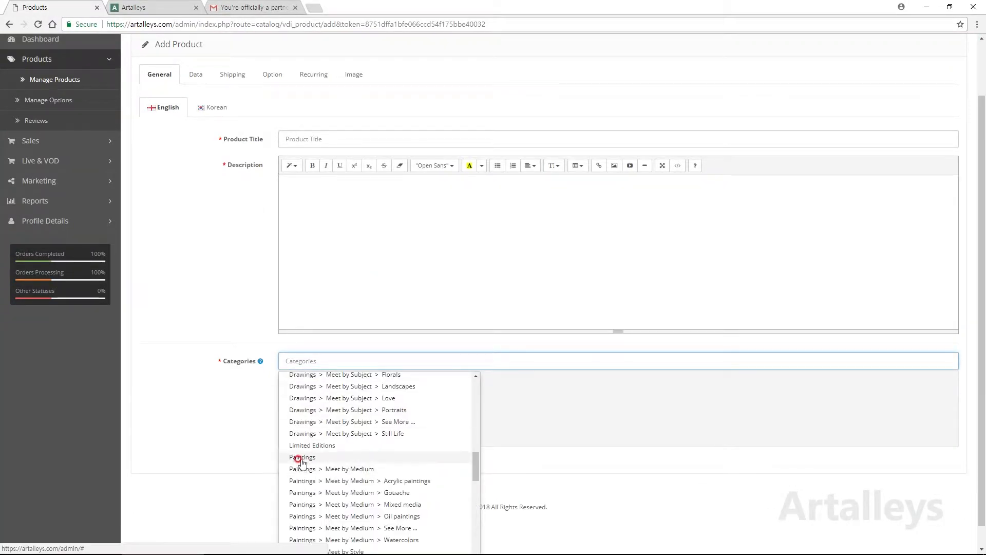
left_click(301, 458)
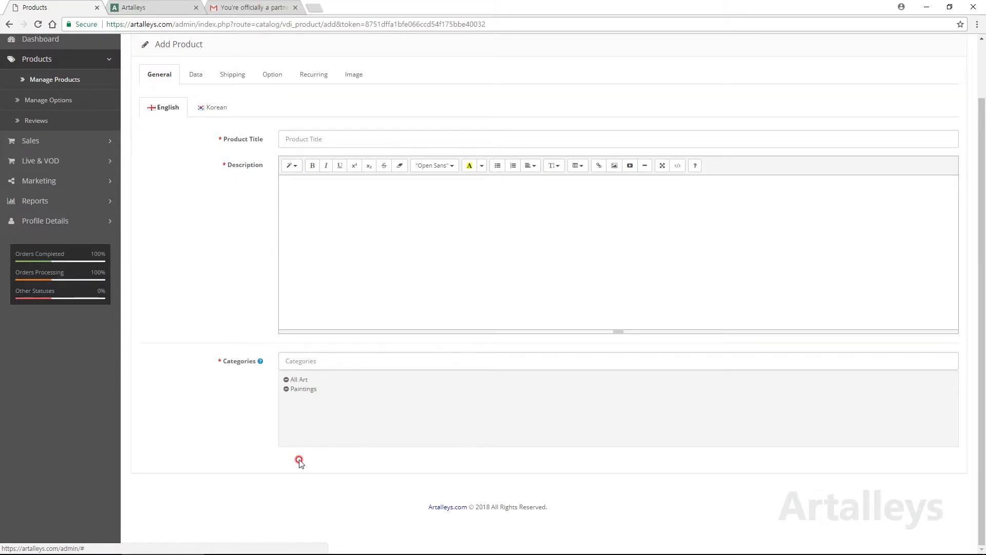
Step: Add Meet by Medium, Acrylic paintings, Meet by Style, Fine Art and Native as categories
left_click(308, 361)
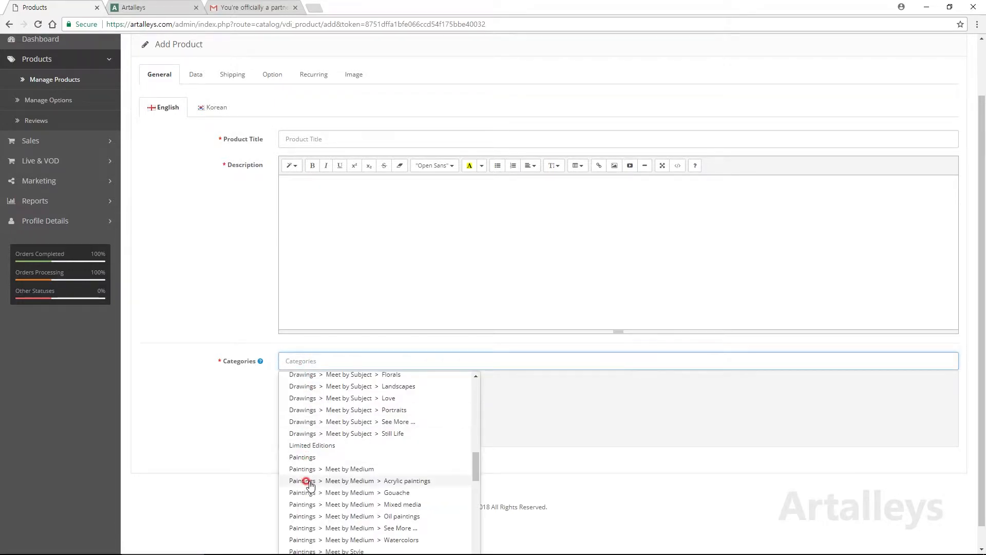
left_click(308, 469)
left_click(315, 359)
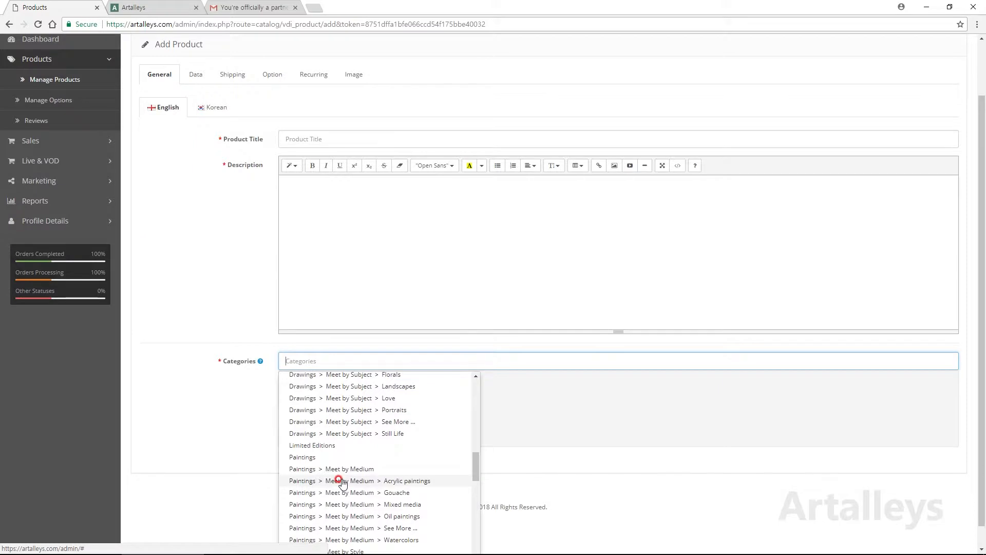
left_click(342, 482)
left_click(334, 360)
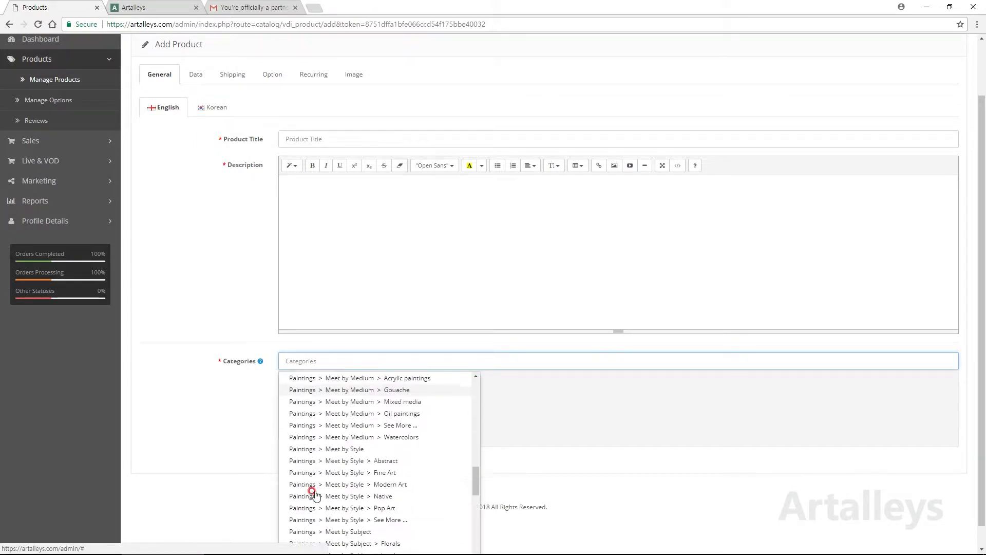
left_click(330, 448)
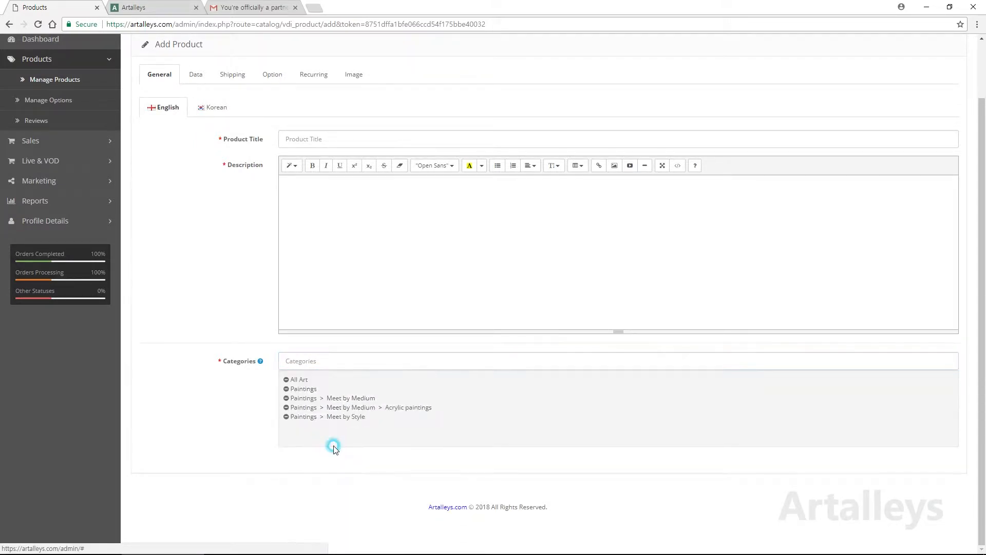
left_click(331, 362)
left_click(342, 472)
left_click(341, 361)
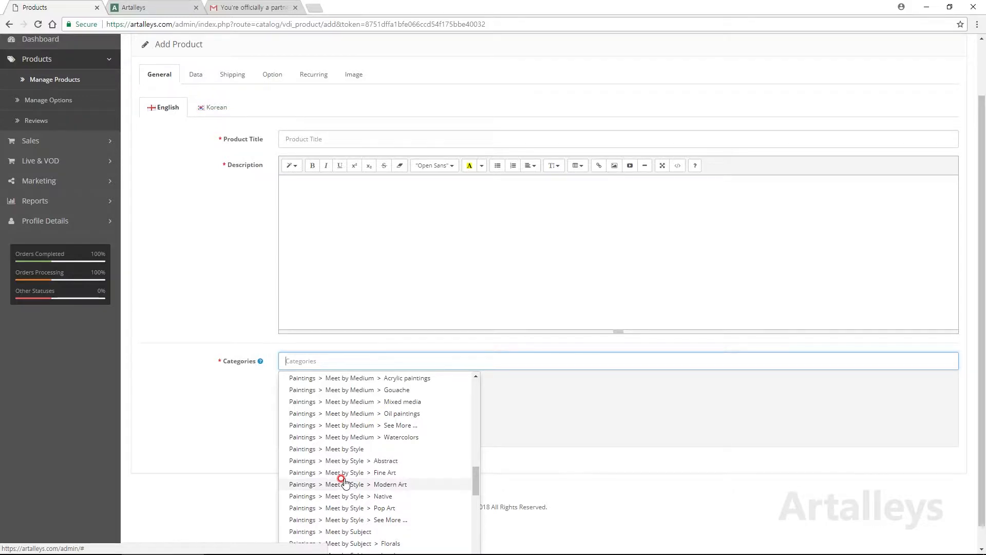
left_click(386, 496)
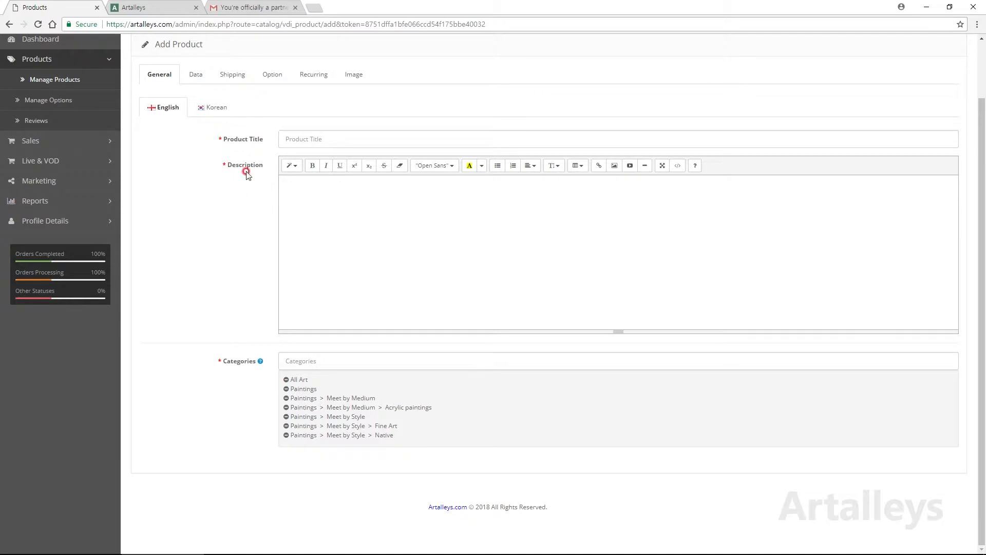
Step: On the Data tab, pick '_162.2130.3cm_ oil on canvas_ 2015.jpg' from Image Manager as the product image
left_click(202, 72)
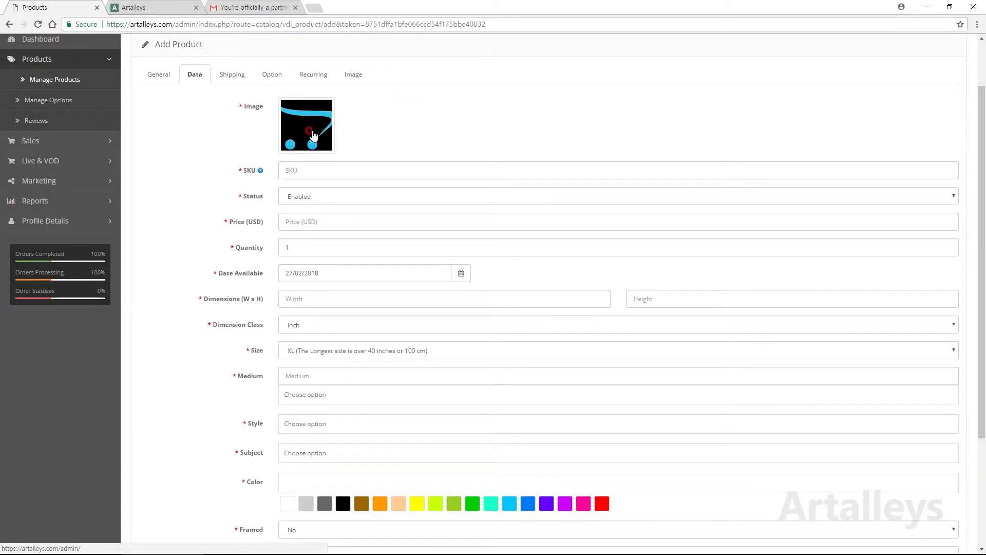
scroll(329, 215, "up", 2)
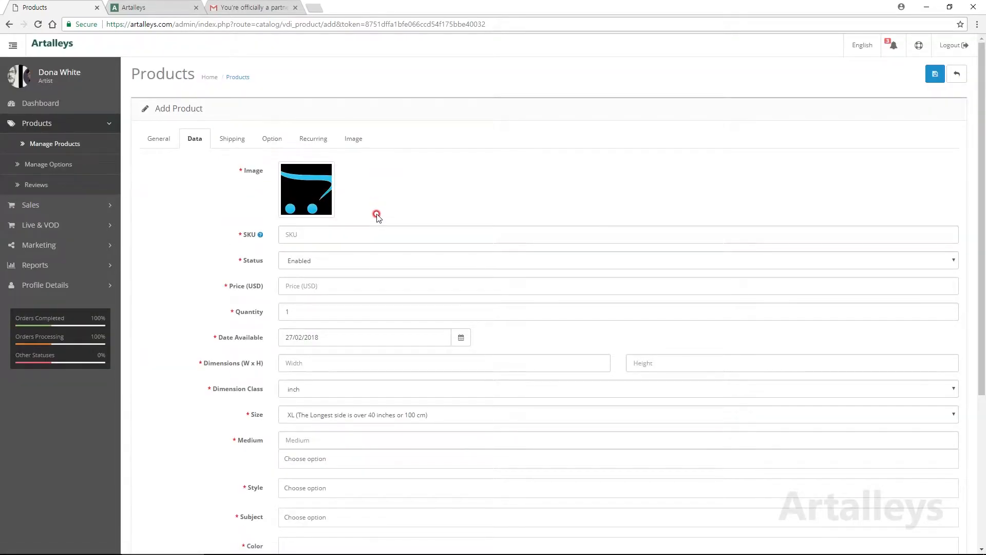
left_click(321, 191)
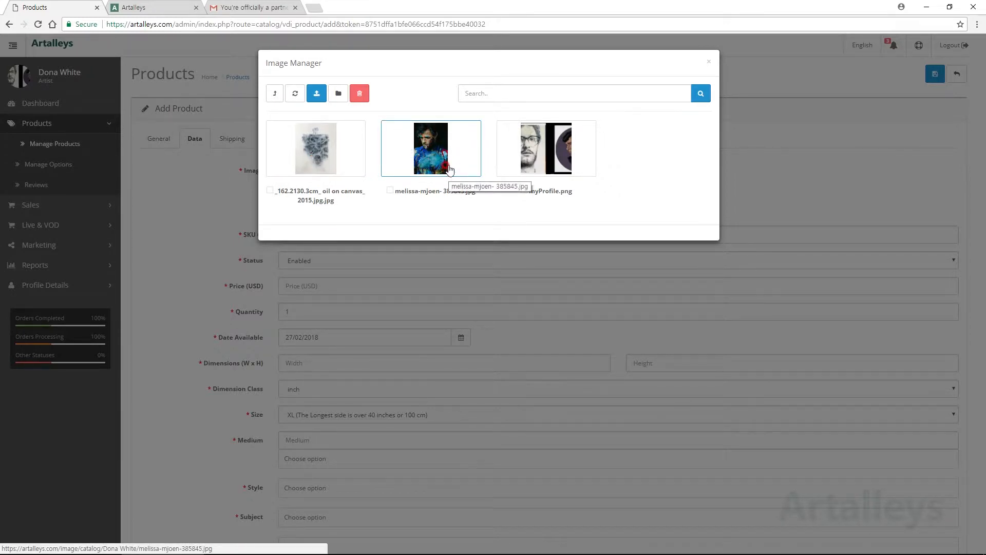
left_click(317, 93)
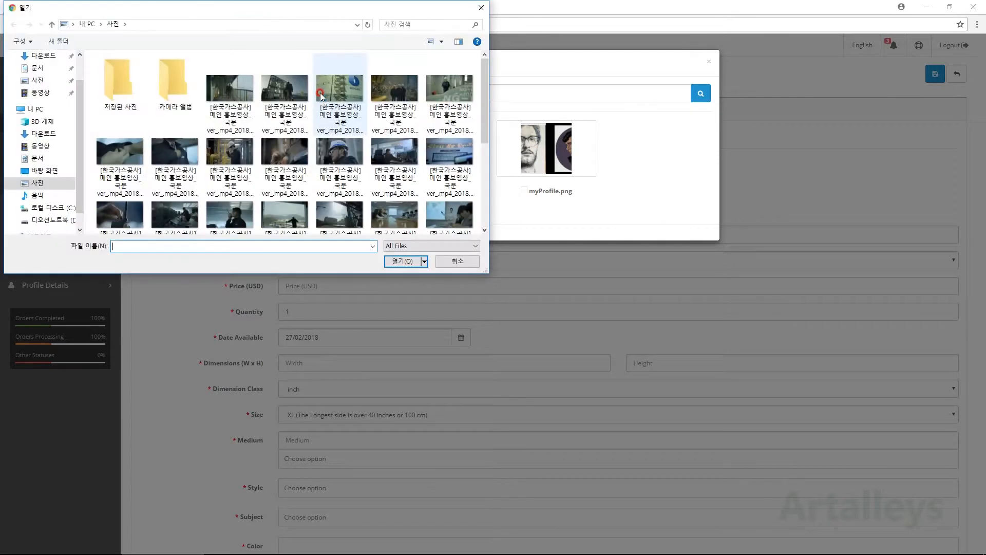
left_click(478, 263)
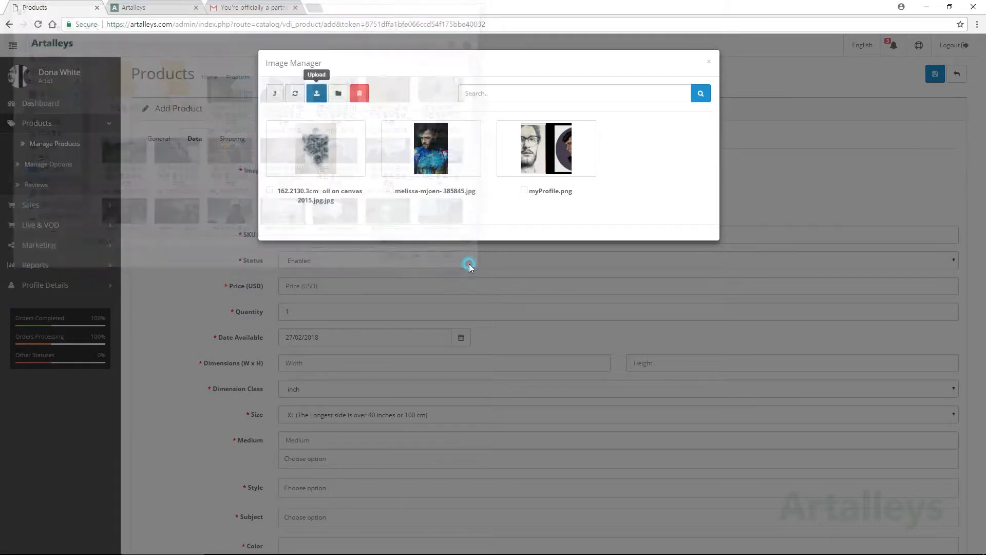
left_click(350, 176)
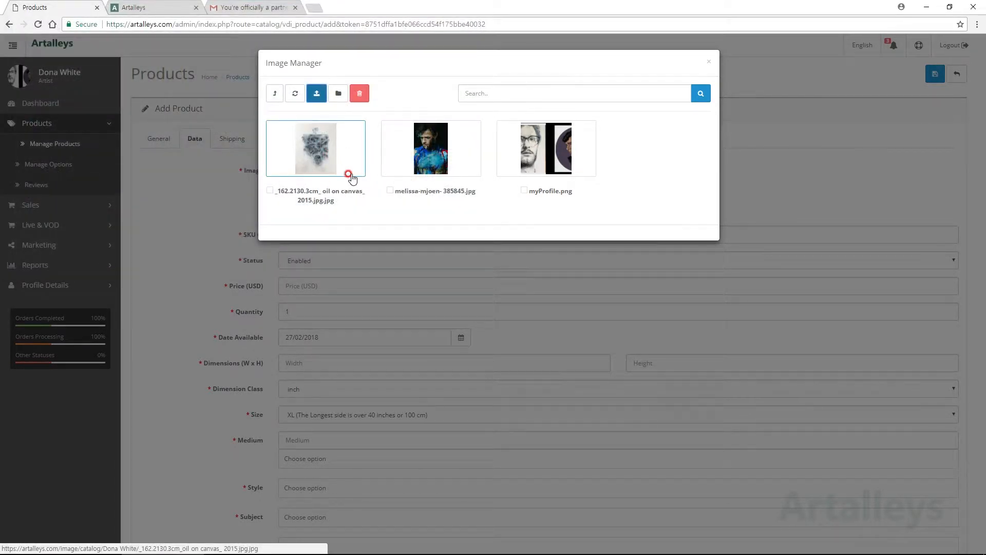
left_click(315, 172)
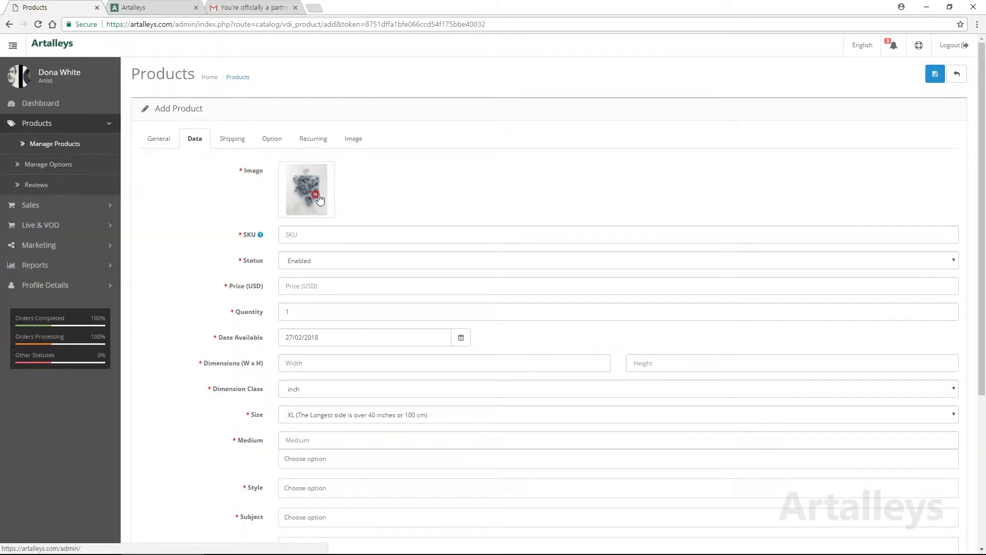
Step: Enter width 25 and height 35 inches, leaving the Size class at XL
mouse_move(257, 235)
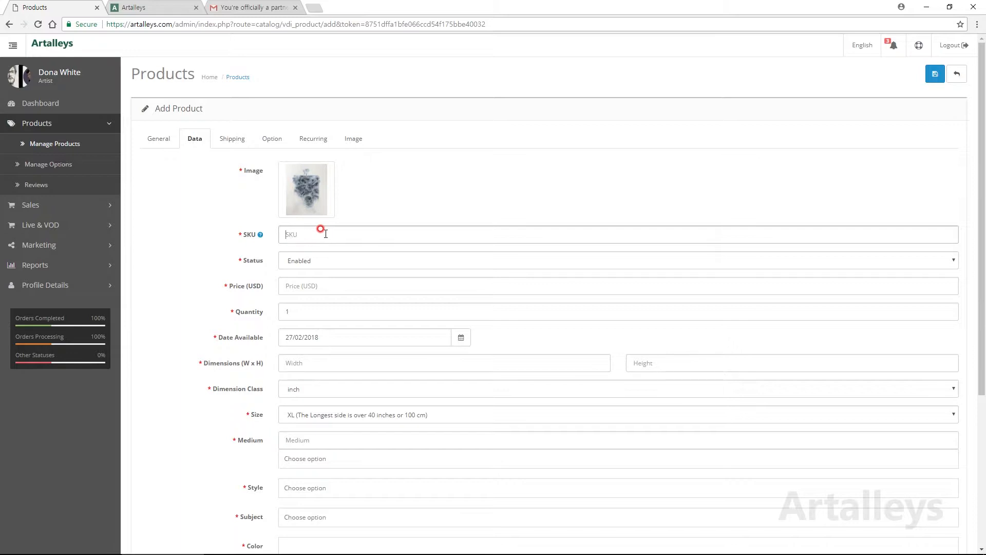
left_click(315, 284)
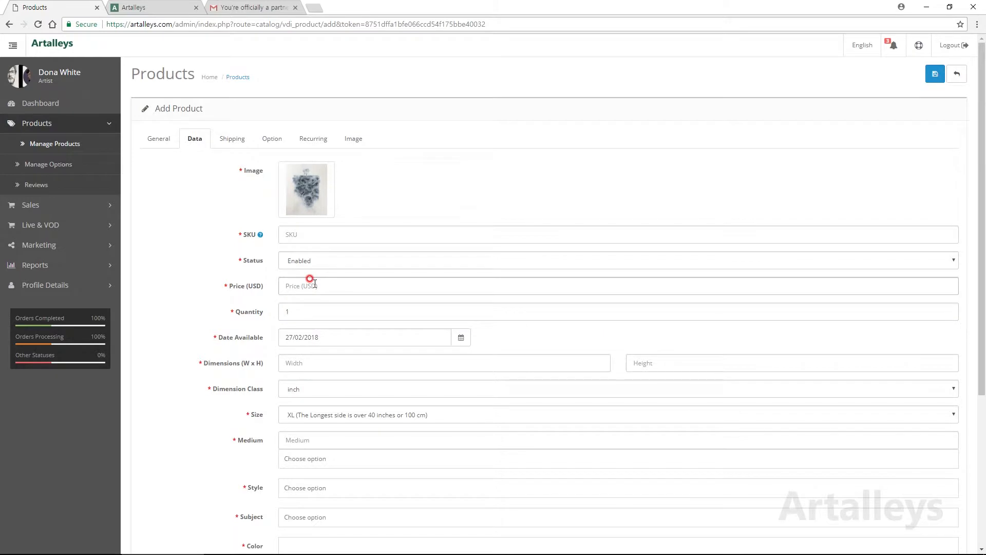
left_click(335, 305)
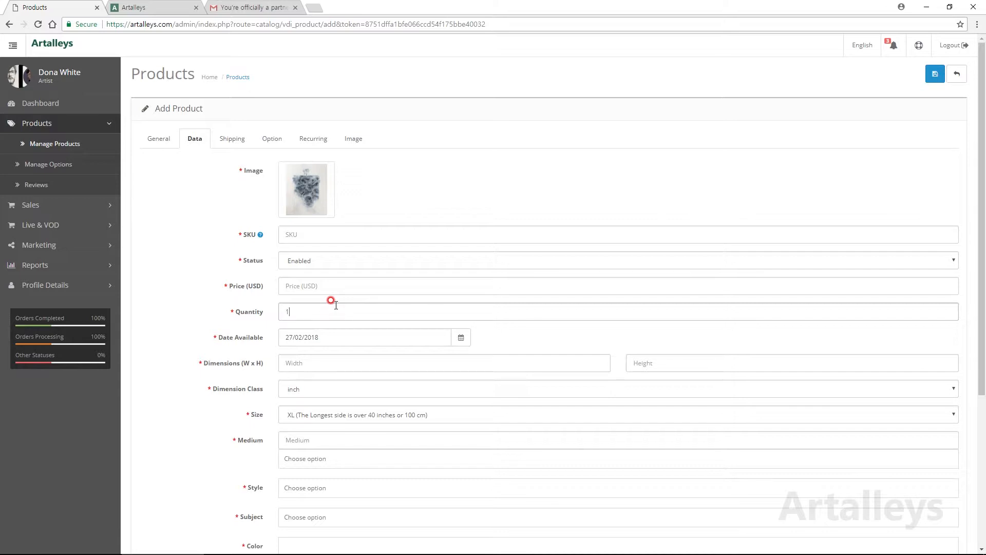
left_click(335, 306)
left_click(399, 360)
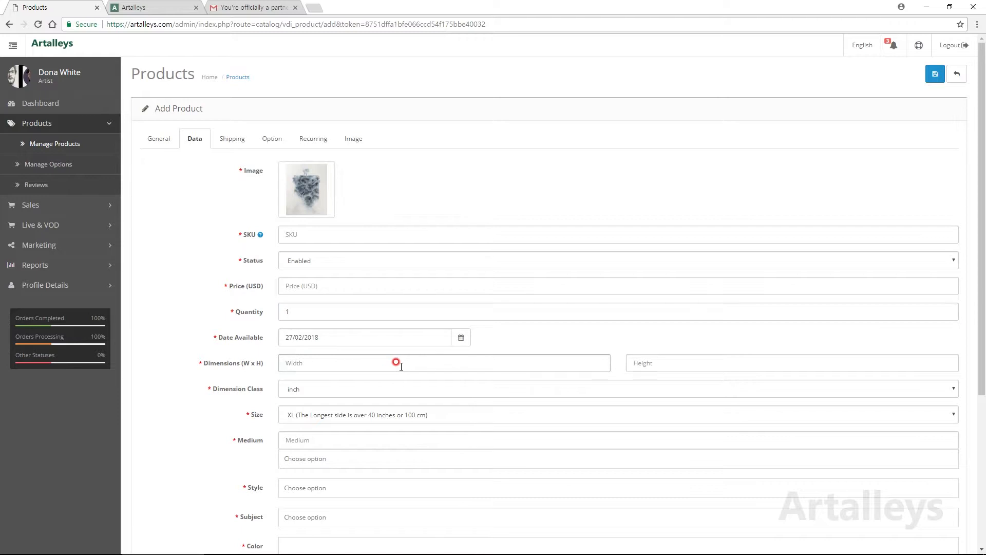
type("25")
left_click(686, 362)
type("35")
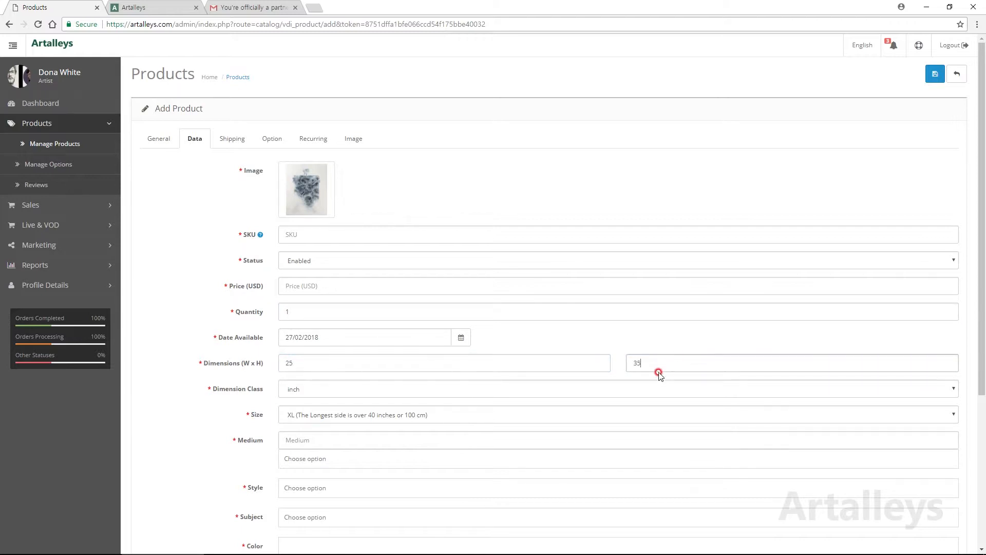
left_click(355, 414)
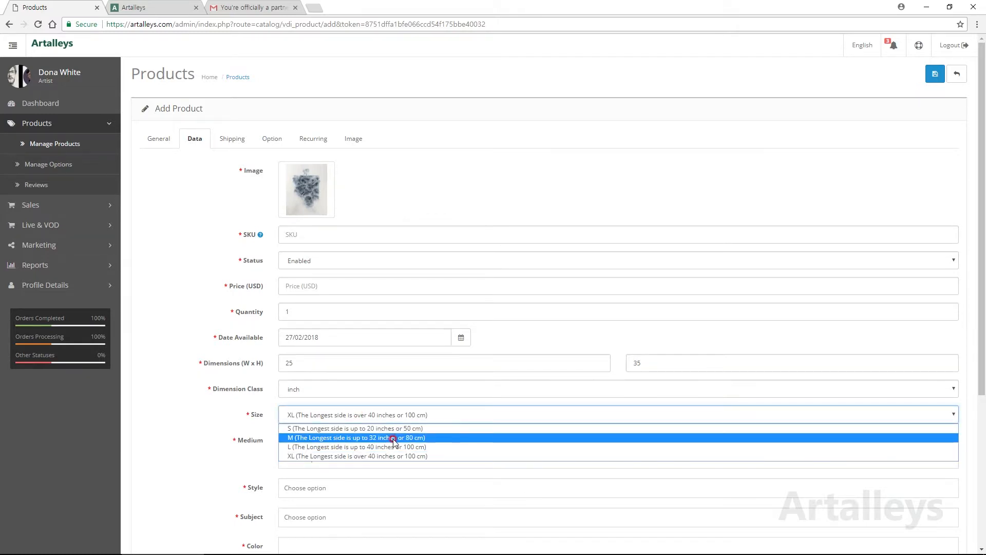
left_click(145, 459)
left_click(308, 440)
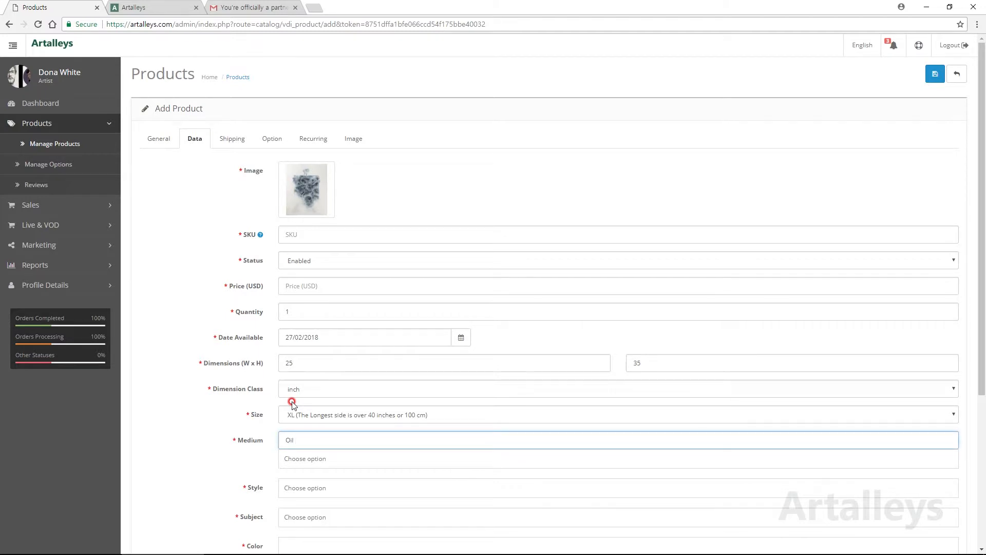
Step: Set the medium to 'Oil on Canvas' plus Etching and Ink
type("Oil on")
key("BackSpace")
left_click(317, 460)
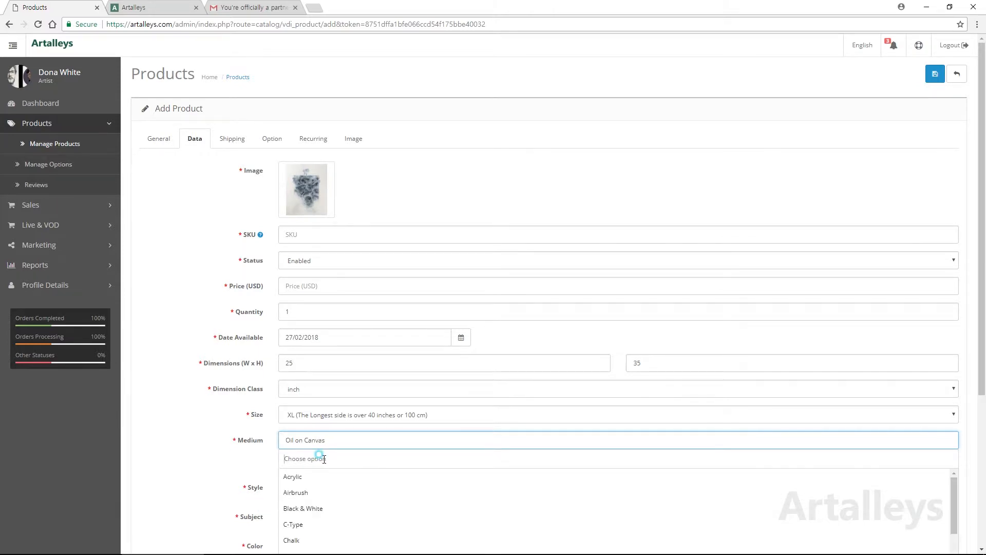
scroll(622, 129, "down", 5)
scroll(325, 346, "down", 1)
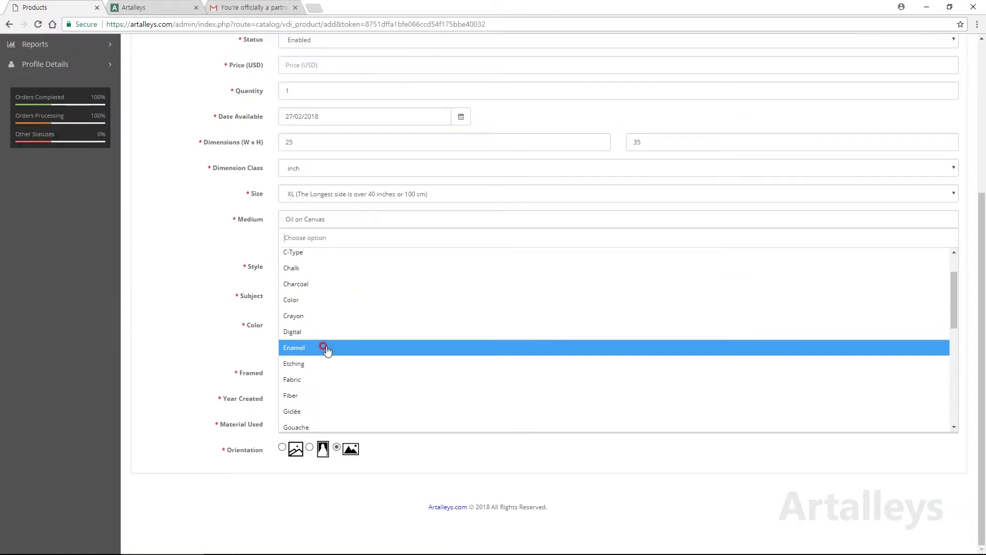
left_click(318, 370)
scroll(321, 371, "down", 2)
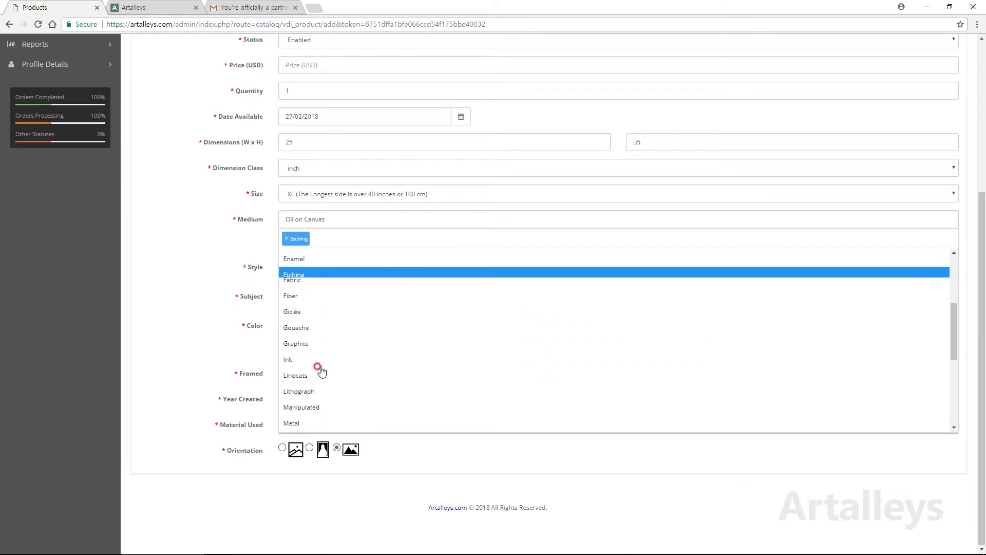
left_click(319, 358)
scroll(316, 368, "down", 2)
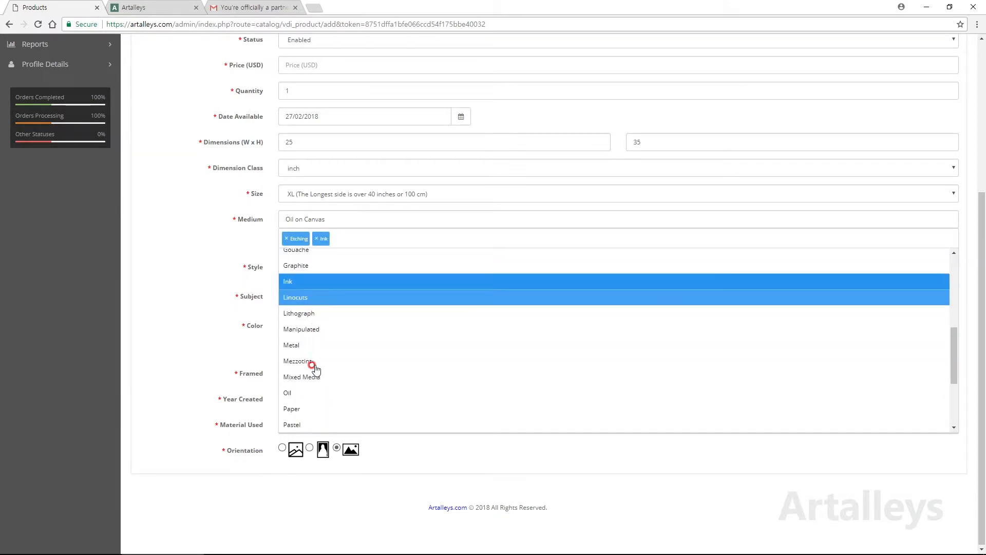
left_click(315, 368)
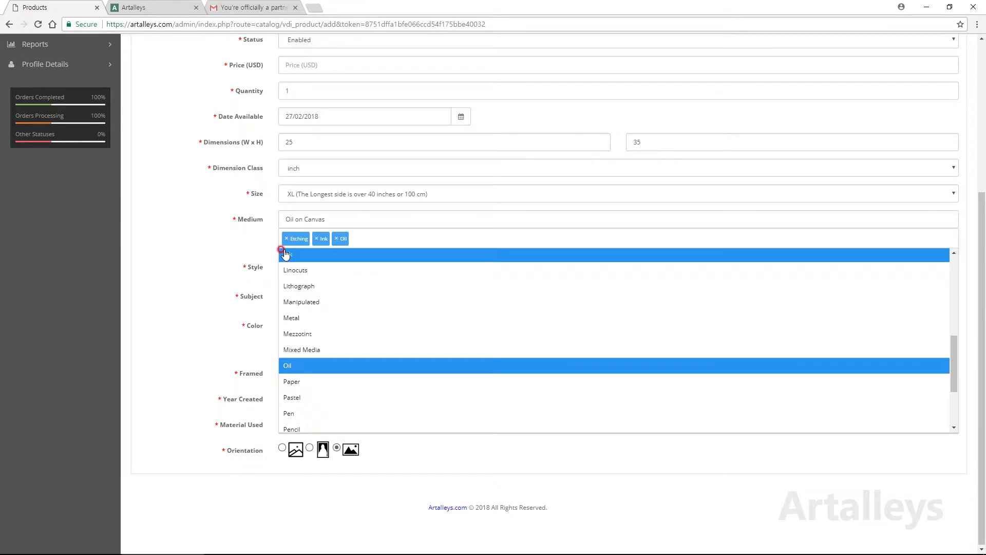
left_click(336, 239)
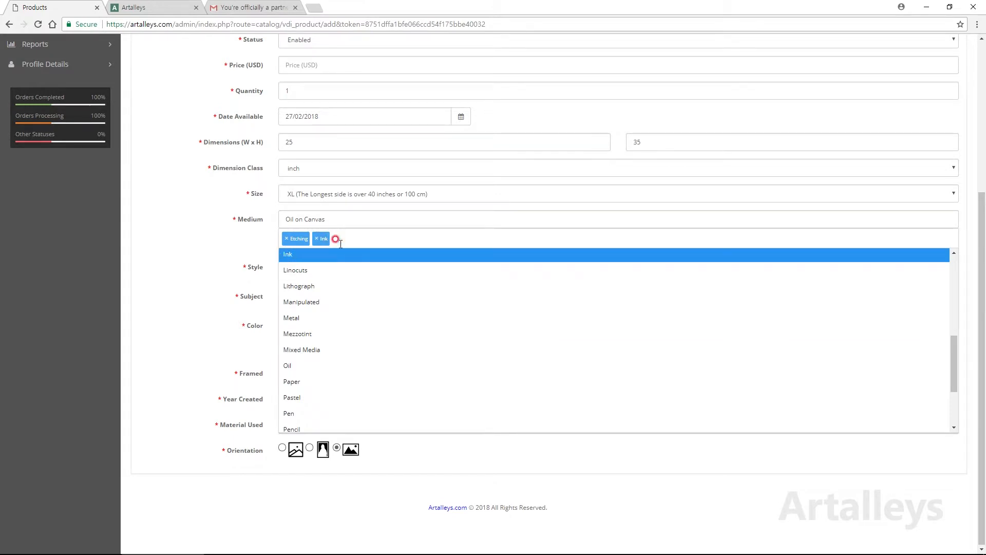
left_click(225, 265)
Step: Set the style to Abstract and Fine Art, and the subject to Abstract and Fantasy
left_click(308, 263)
left_click(312, 290)
left_click(310, 366)
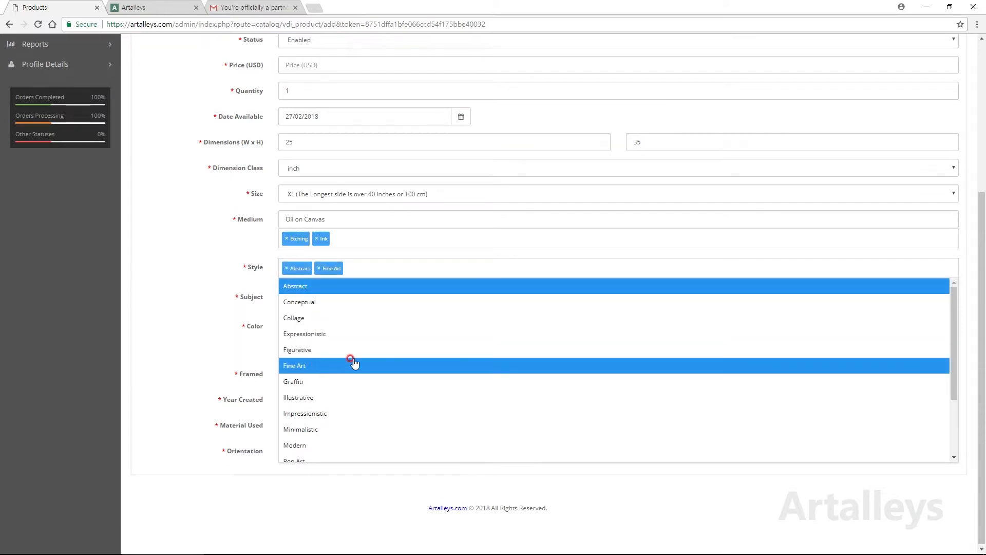
left_click(185, 333)
left_click(324, 297)
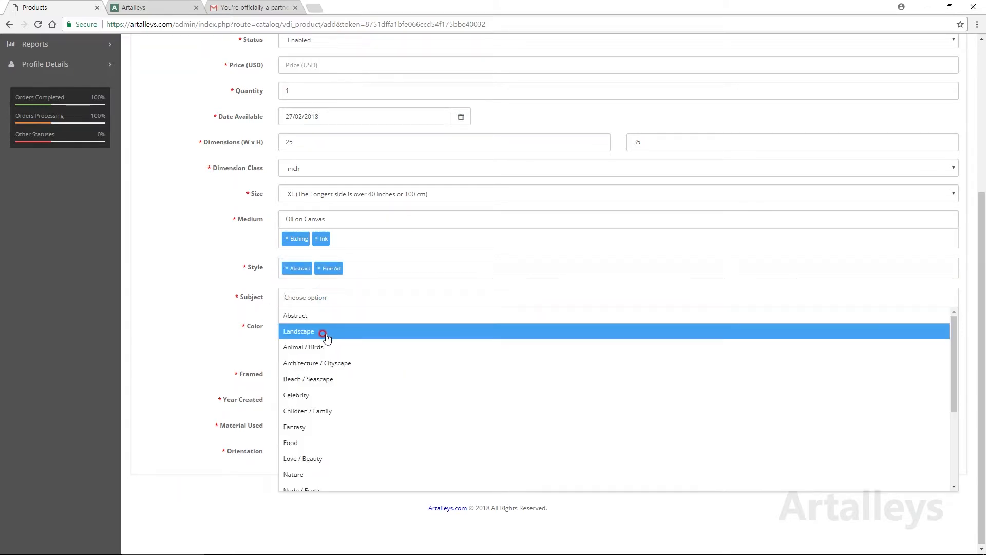
left_click(321, 315)
left_click(315, 427)
scroll(356, 339, "up", 4)
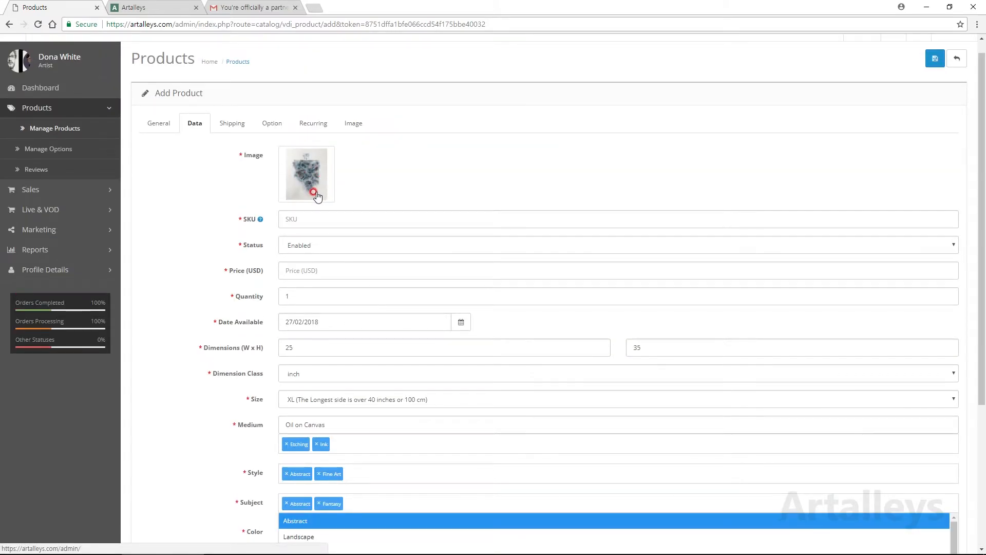
scroll(372, 336, "down", 1)
scroll(372, 336, "down", 3)
Step: Give the artwork the colours light grey CCCCCC, black 000000 and white FFFFFF
left_click(198, 341)
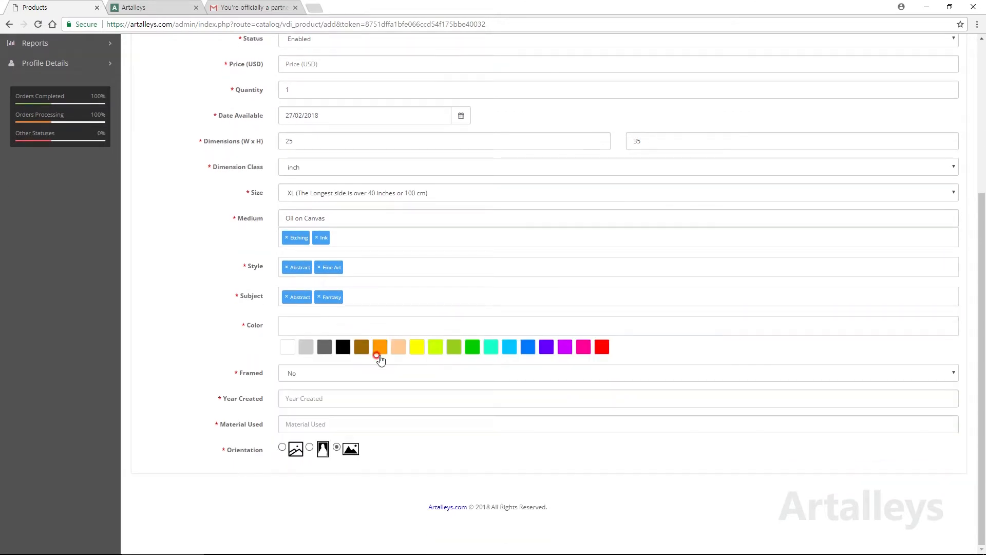
left_click(306, 347)
left_click(343, 347)
left_click(285, 349)
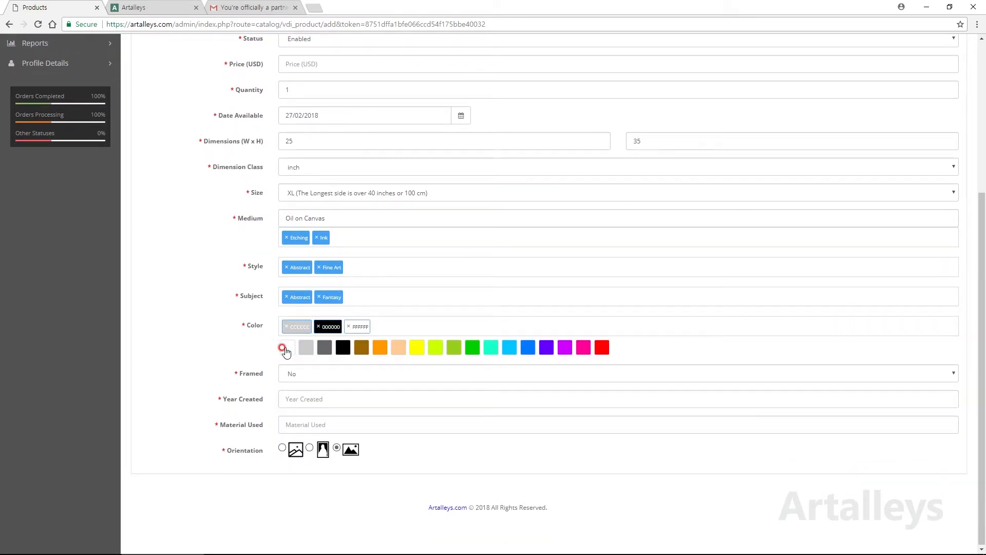
Step: Keep Framed set to No and list Oil and Pen as the materials used
left_click(344, 373)
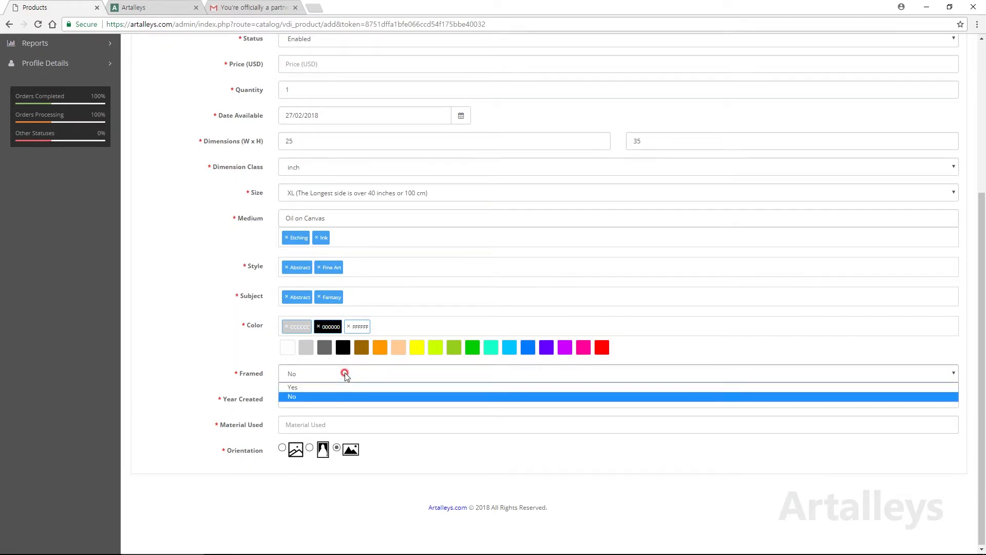
left_click(167, 411)
left_click(300, 398)
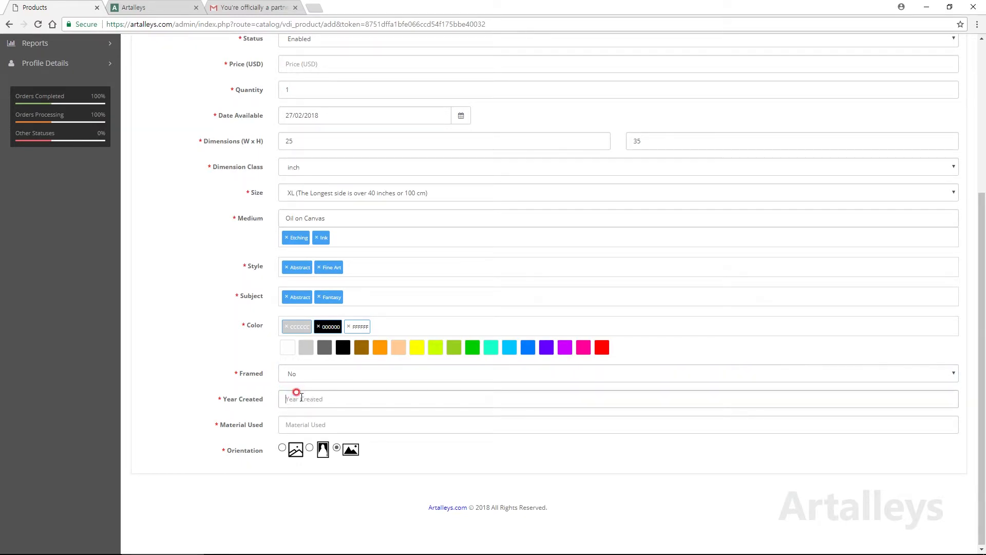
left_click(301, 427)
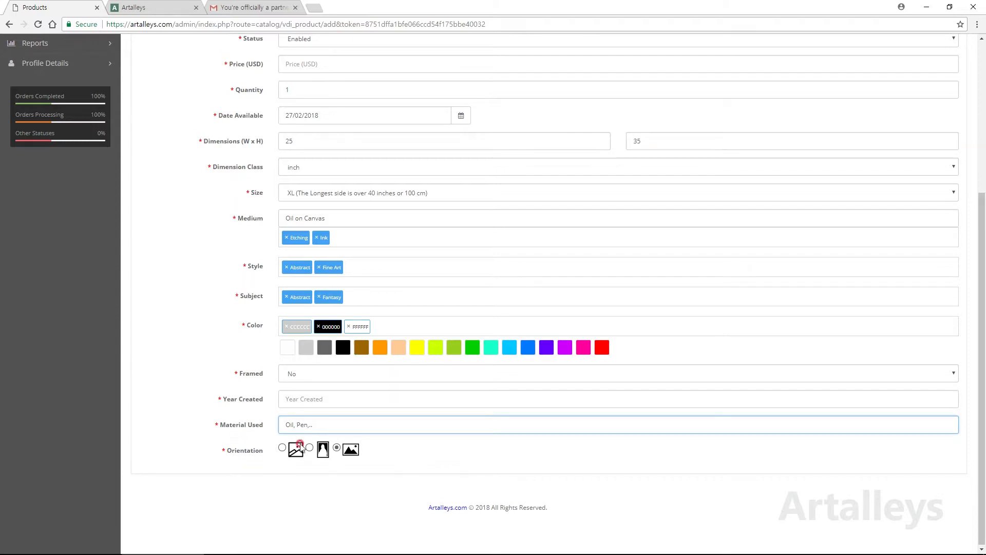
scroll(355, 396, "up", 5)
left_click(231, 140)
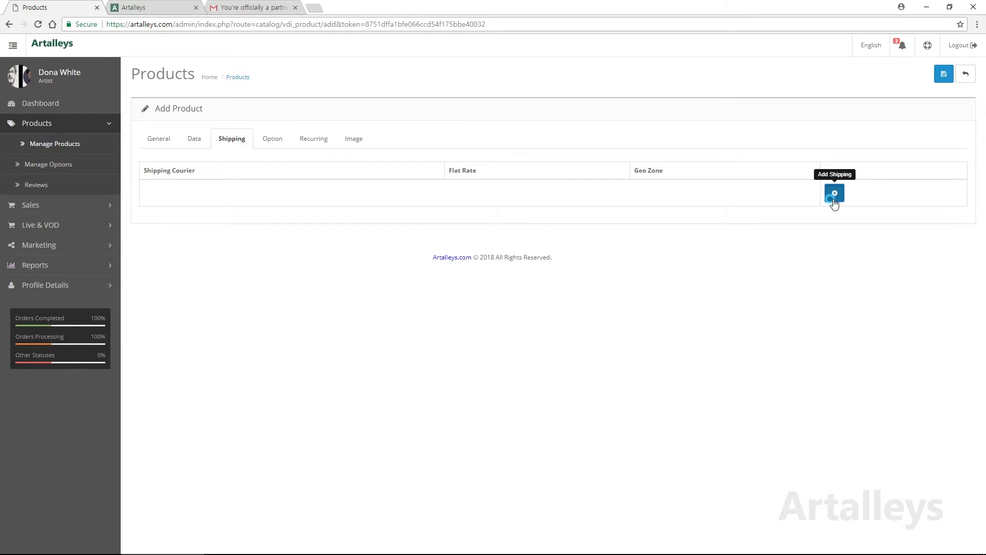
Step: Add three shipping rate rows for Europe, North America Zone and East Asia Zone + China
left_click(835, 193)
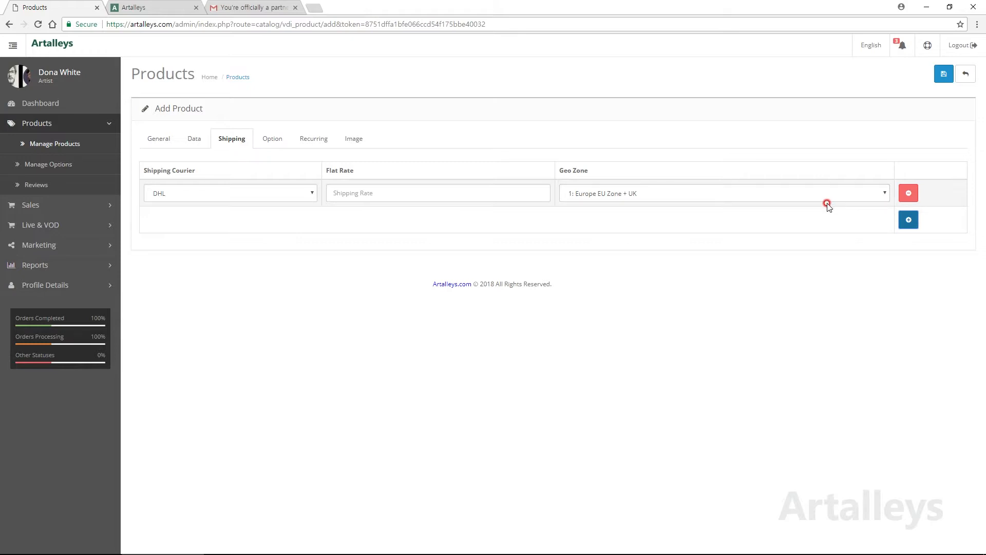
left_click(909, 219)
left_click(817, 221)
left_click(650, 242)
left_click(909, 247)
left_click(808, 246)
left_click(593, 280)
Step: Set Fedex as the courier on all three shipping rate rows
left_click(335, 194)
left_click(283, 193)
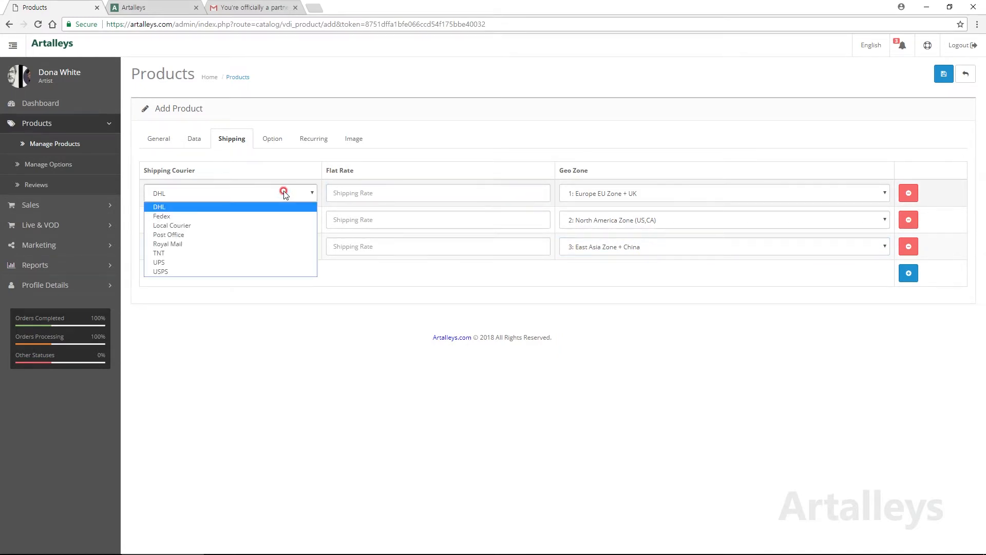
left_click(260, 216)
left_click(251, 220)
left_click(257, 244)
left_click(236, 269)
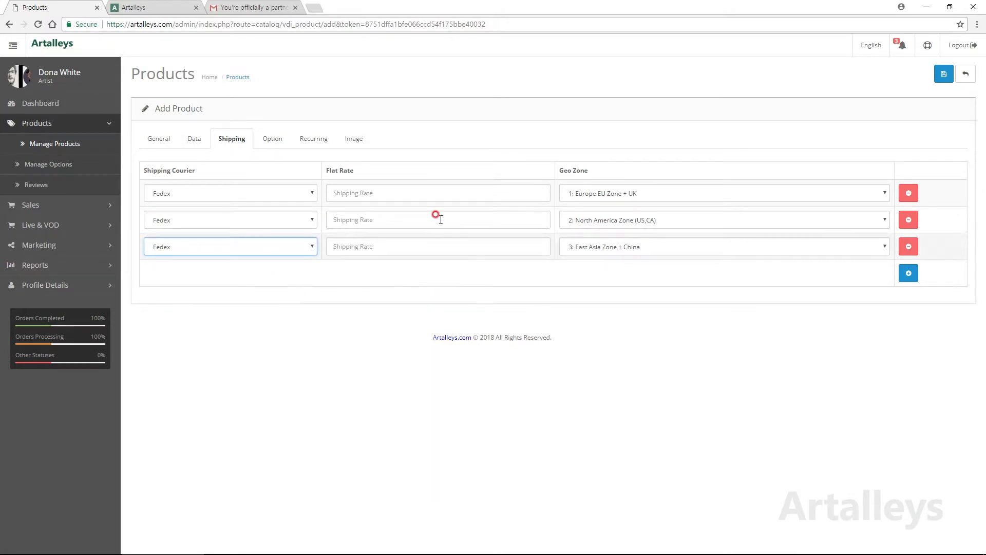
Step: Enter flat rates of 50 for Europe, 40 for North America and 70 for East Asia
left_click(391, 194)
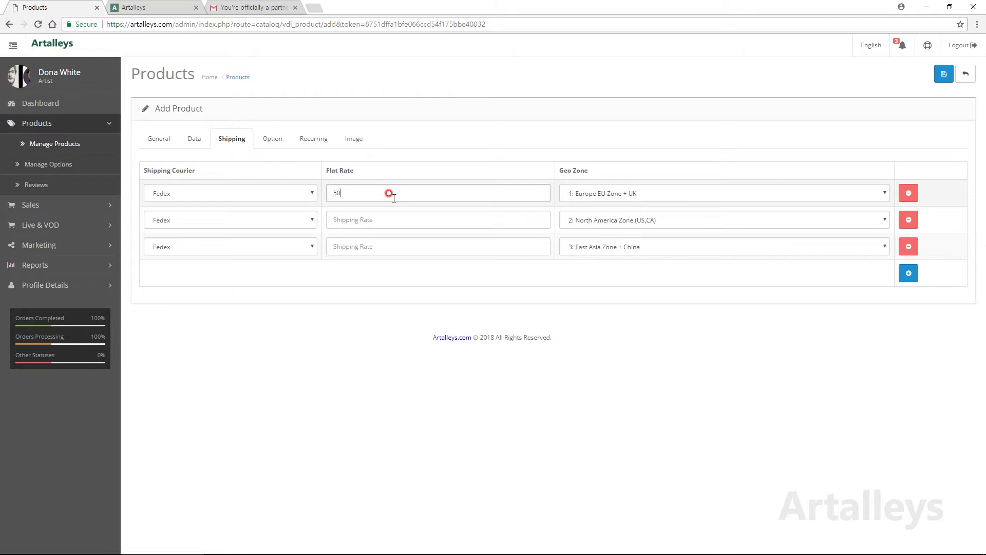
left_click(426, 218)
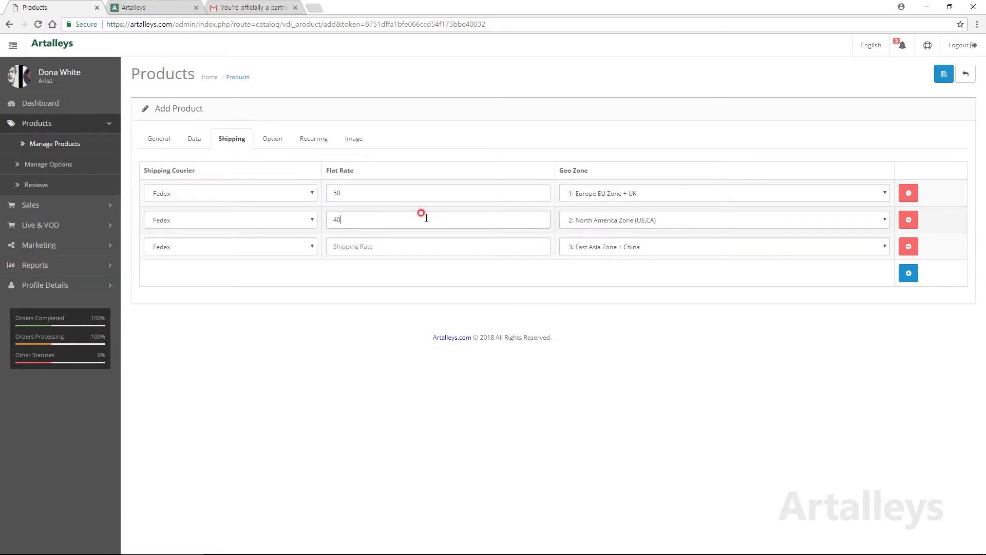
left_click(410, 245)
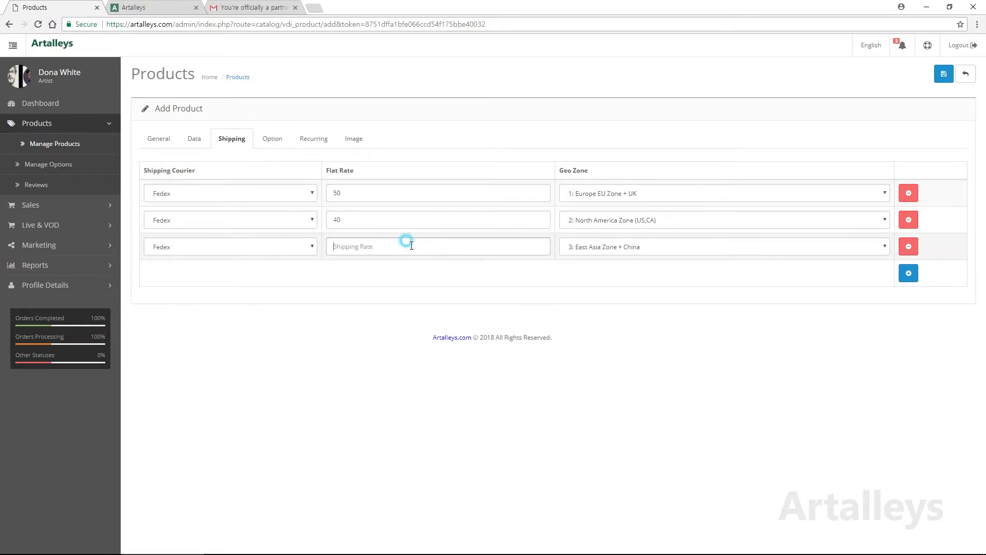
type("70")
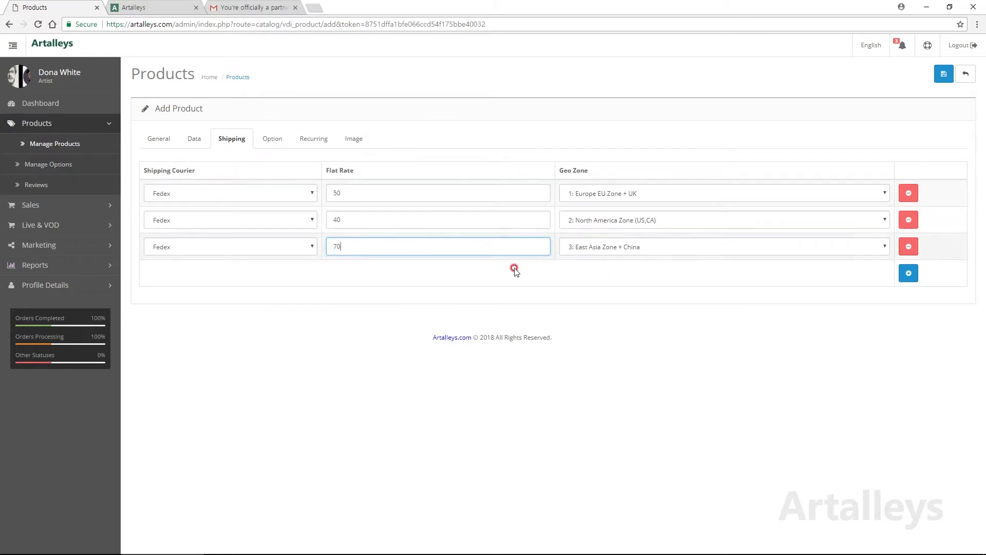
left_click(280, 139)
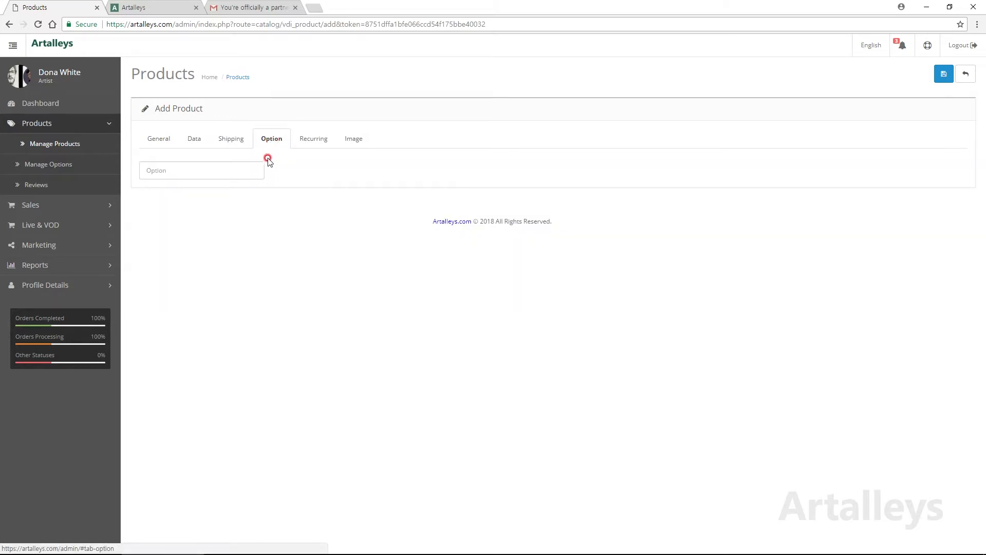
Step: Check a published artwork for reference, then add the Write Your Message option to this product
left_click(154, 7)
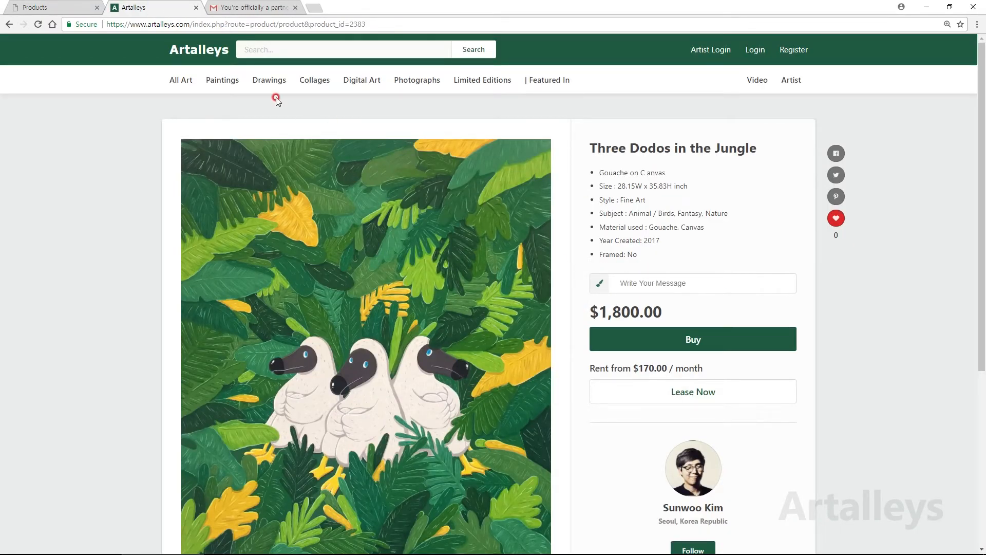
left_click(57, 6)
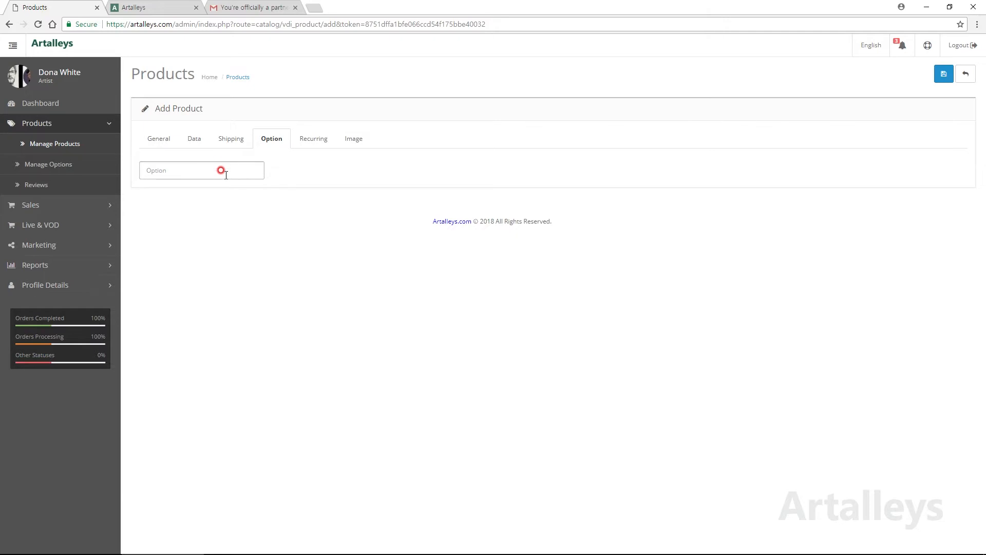
left_click(194, 171)
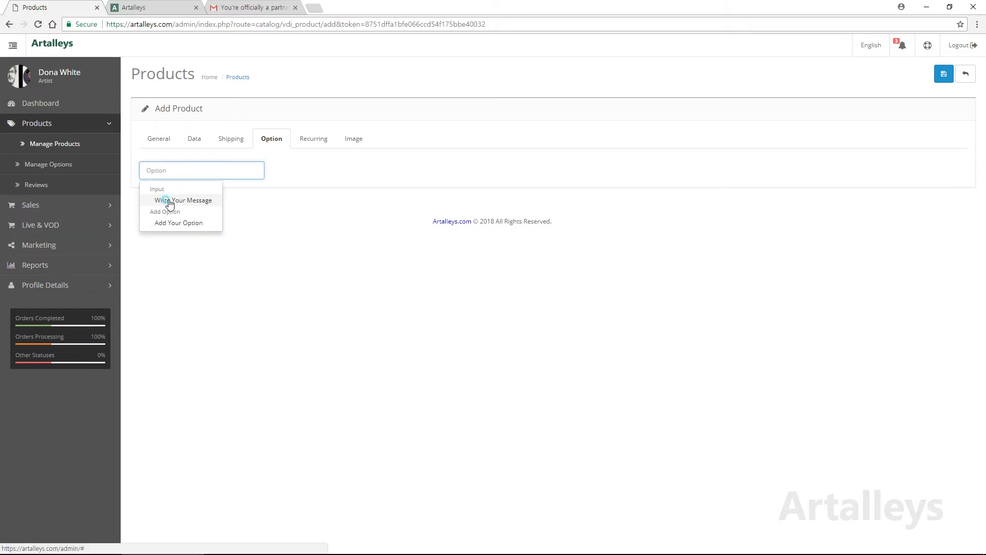
left_click(170, 202)
left_click(413, 199)
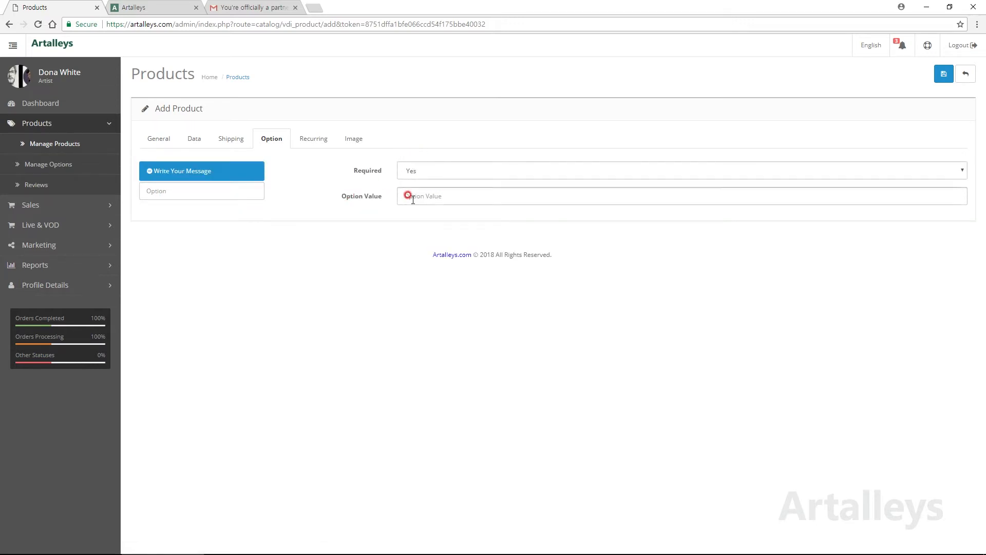
Step: Set the product's Recurring Status to Enabled and select the recurring duration value
left_click(313, 139)
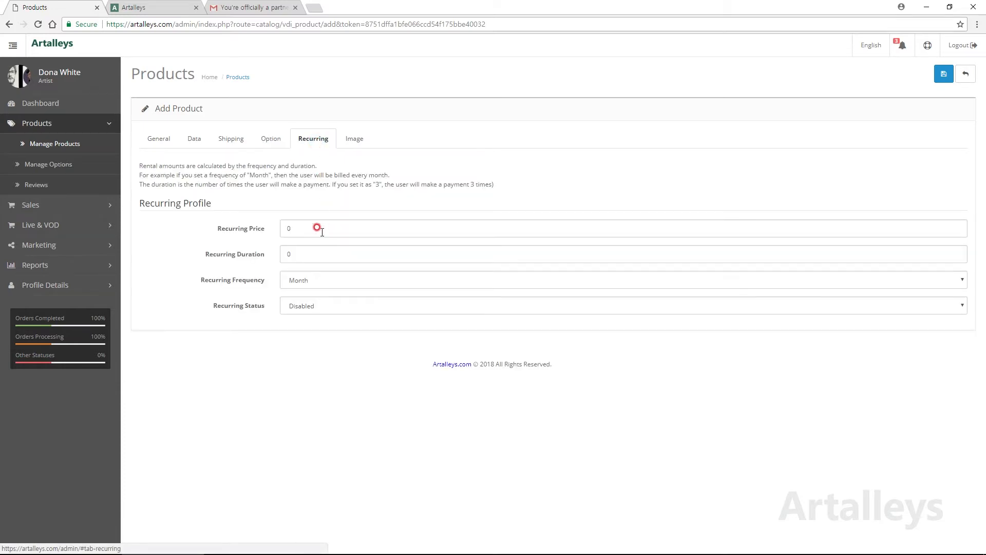
left_click(301, 308)
left_click(309, 318)
left_click(324, 280)
left_click(328, 252)
left_click_drag(329, 254, 271, 254)
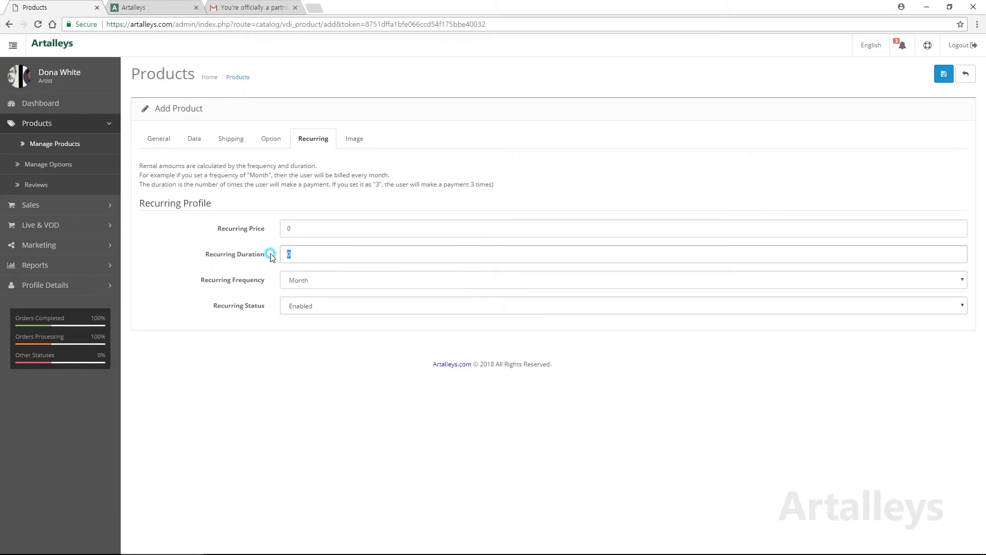
left_click(354, 138)
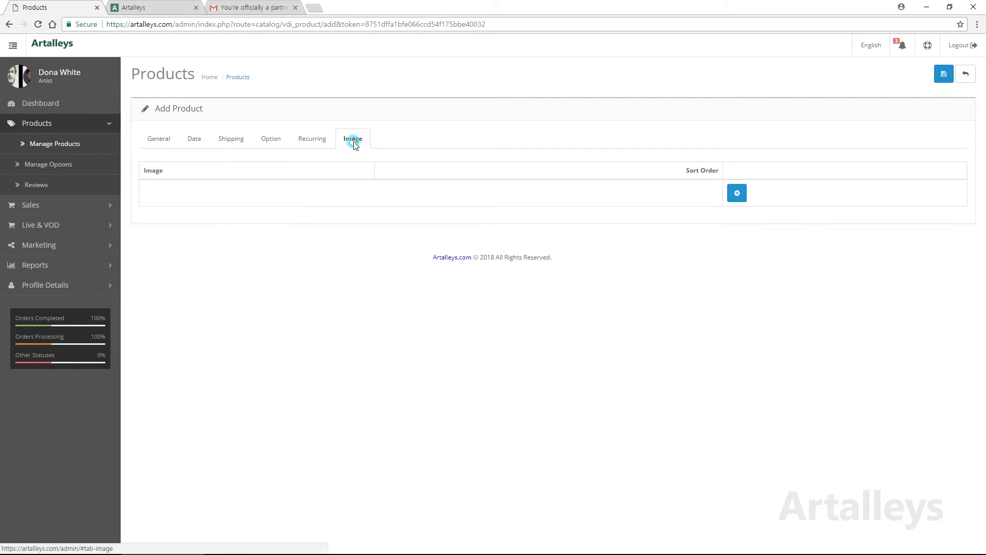
Step: Add three image rows, close the image library unused, and abandon the new product
left_click(738, 194)
left_click(853, 258)
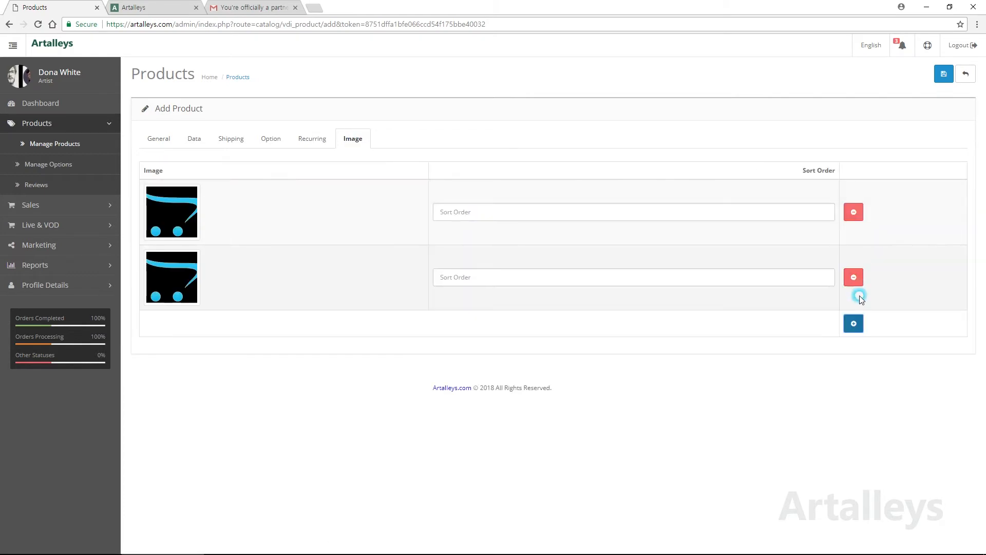
left_click(853, 323)
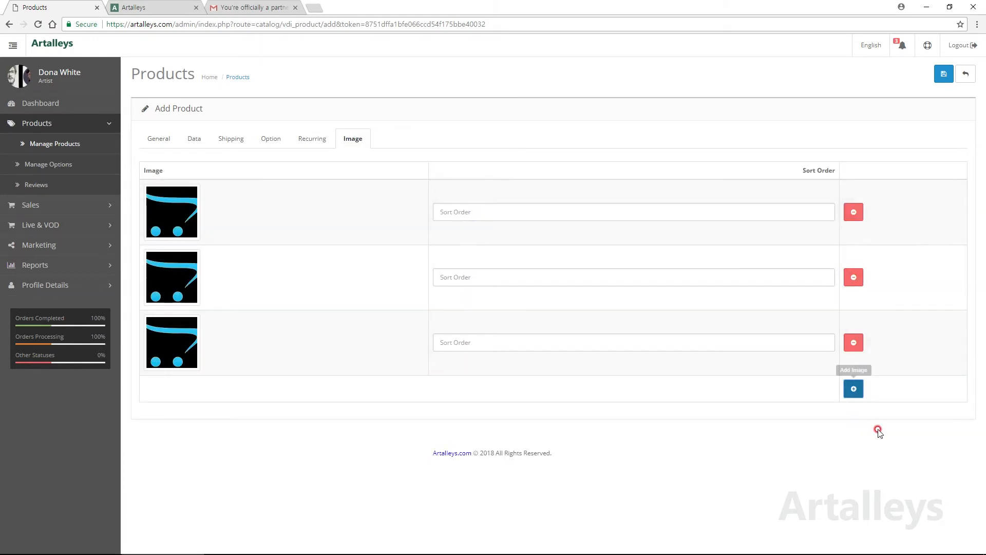
left_click(184, 221)
left_click(218, 214)
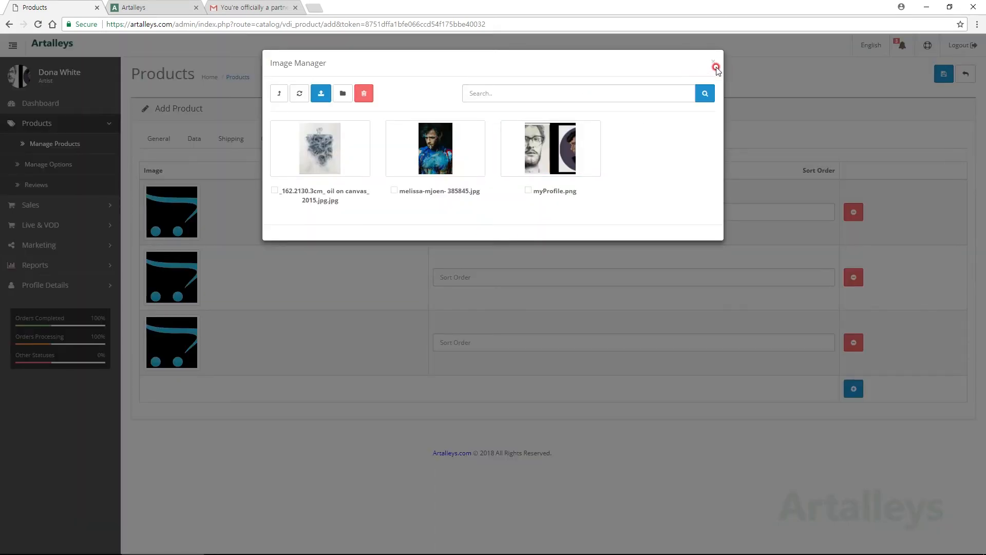
left_click(713, 62)
left_click(969, 75)
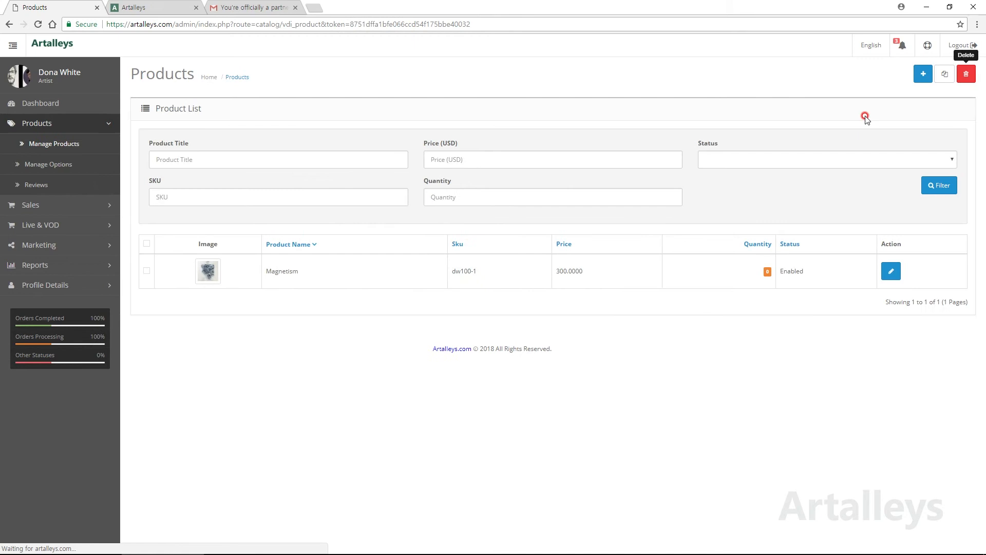
Step: Review the Magnetism artwork's data, shipping, option, recurring and image tabs, then open Sales > Orders
left_click(891, 270)
left_click(193, 139)
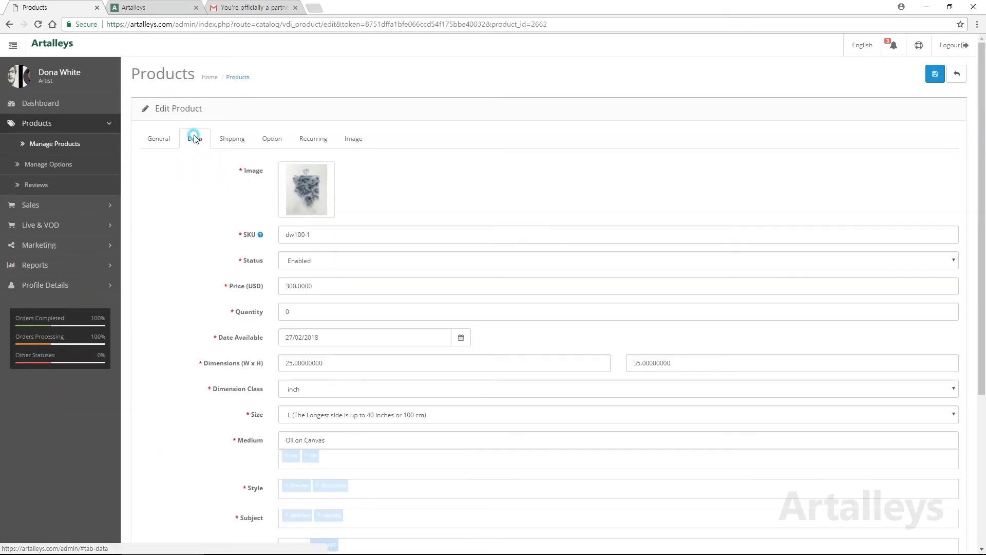
left_click(250, 139)
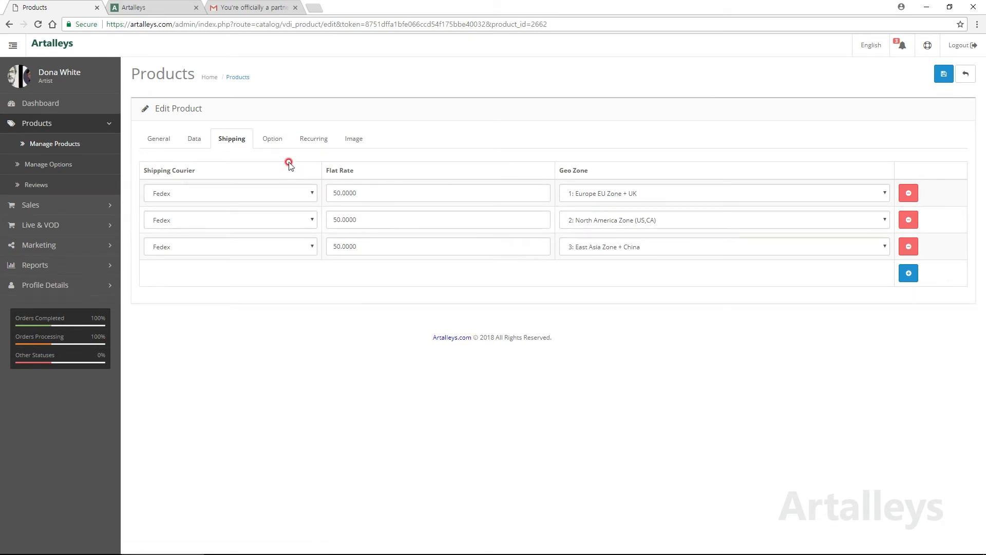
left_click(272, 139)
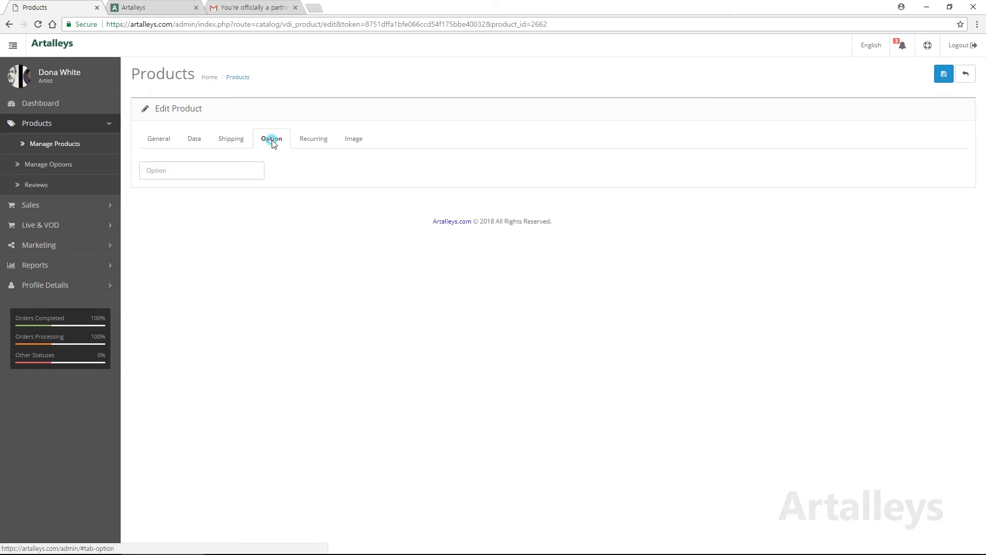
left_click(309, 140)
left_click(353, 140)
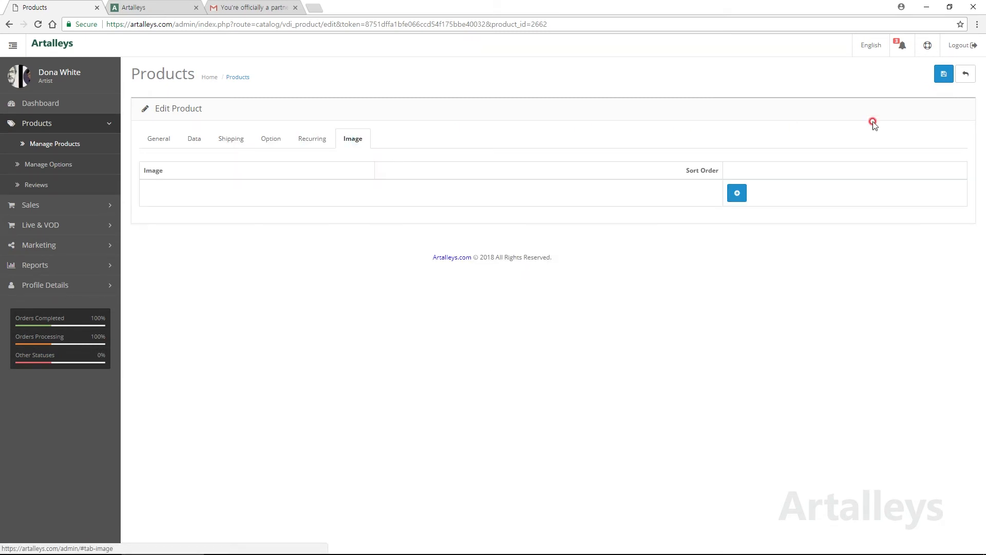
left_click(964, 76)
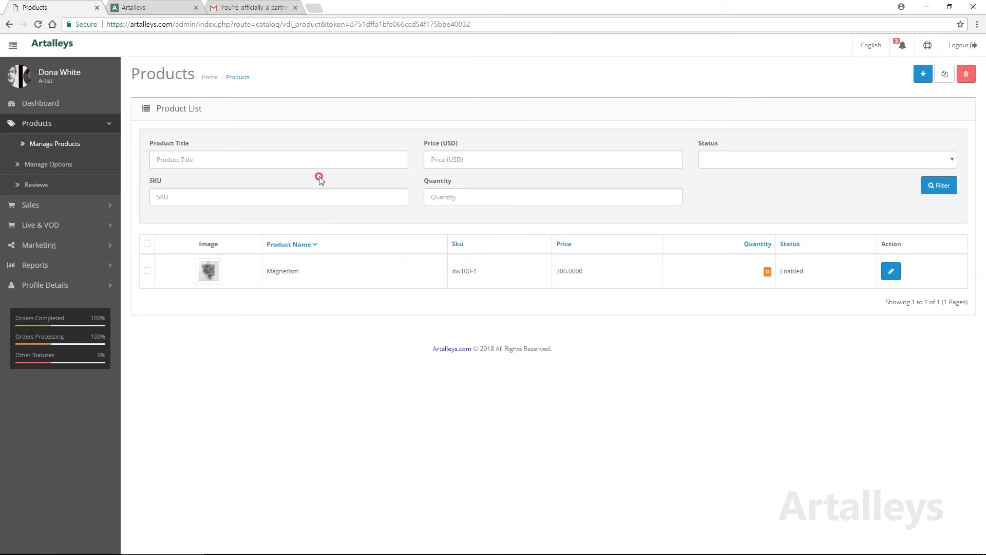
left_click(82, 212)
left_click(54, 167)
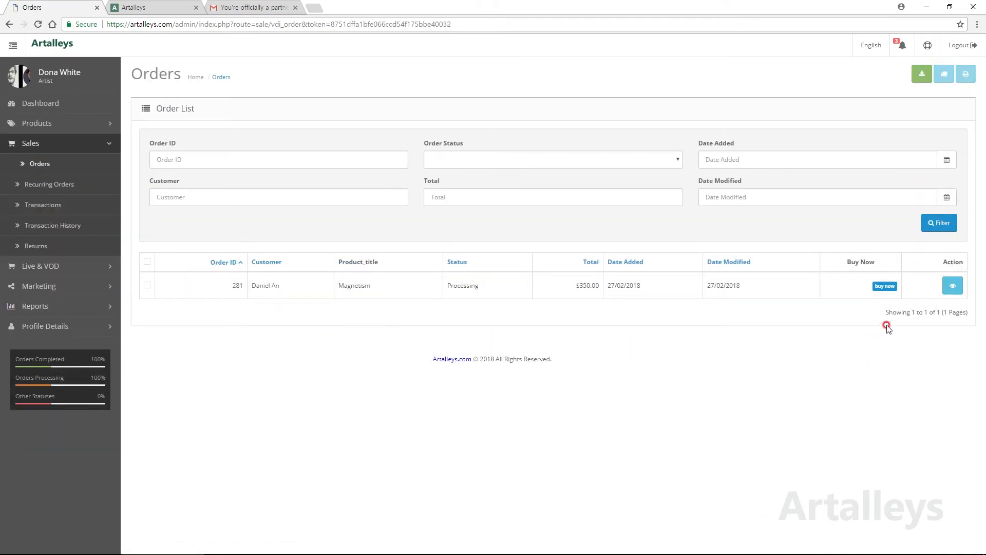
left_click(267, 8)
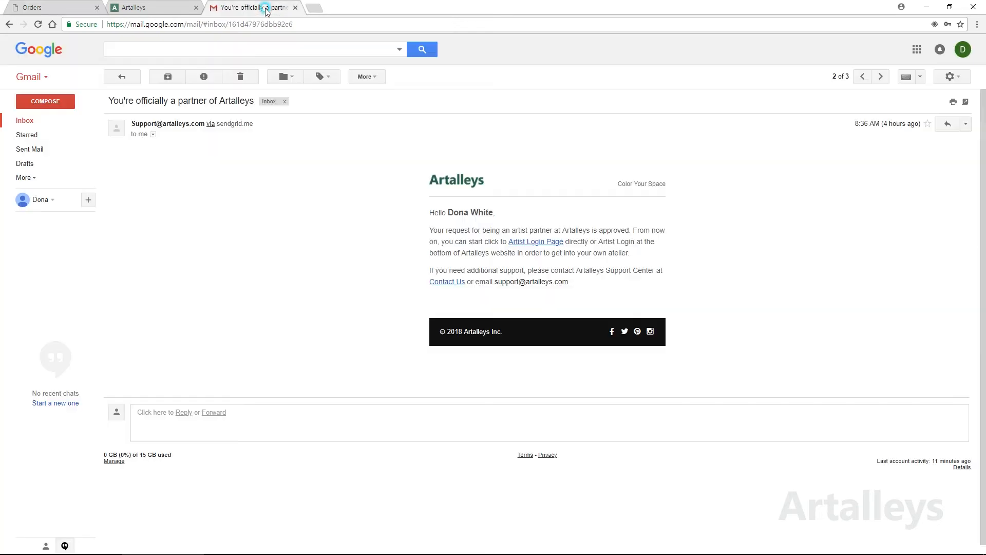
left_click(26, 121)
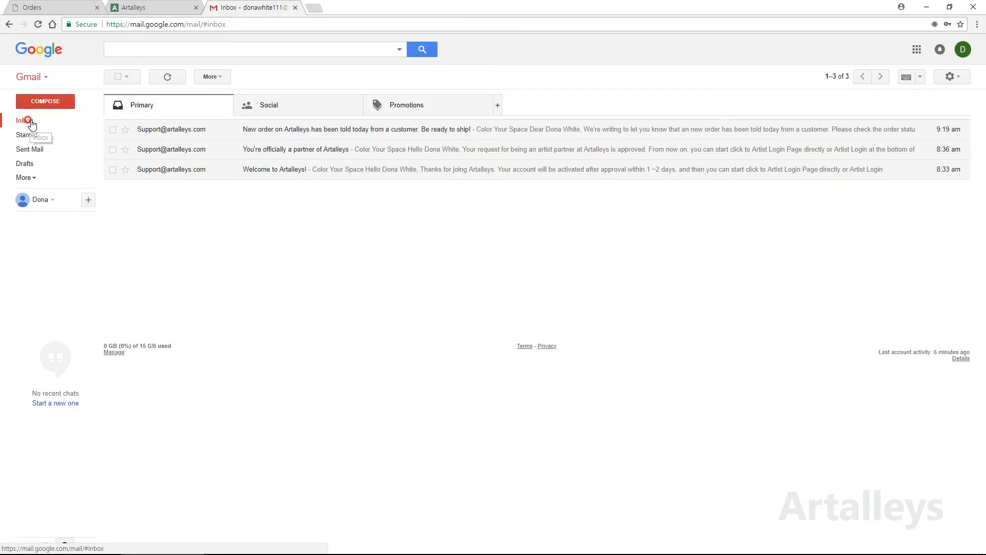
left_click(342, 133)
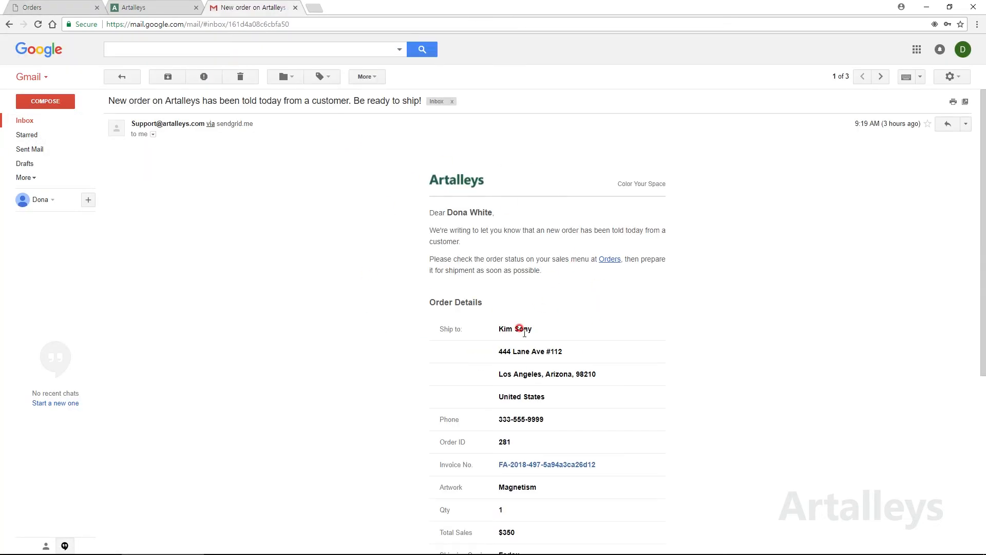
scroll(576, 414, "down", 4)
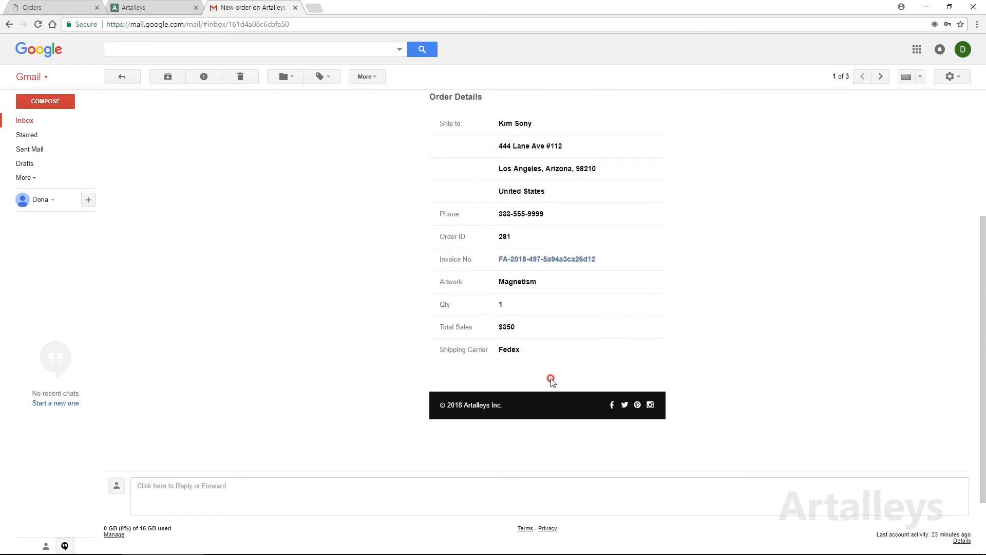
scroll(540, 347, "up", 2)
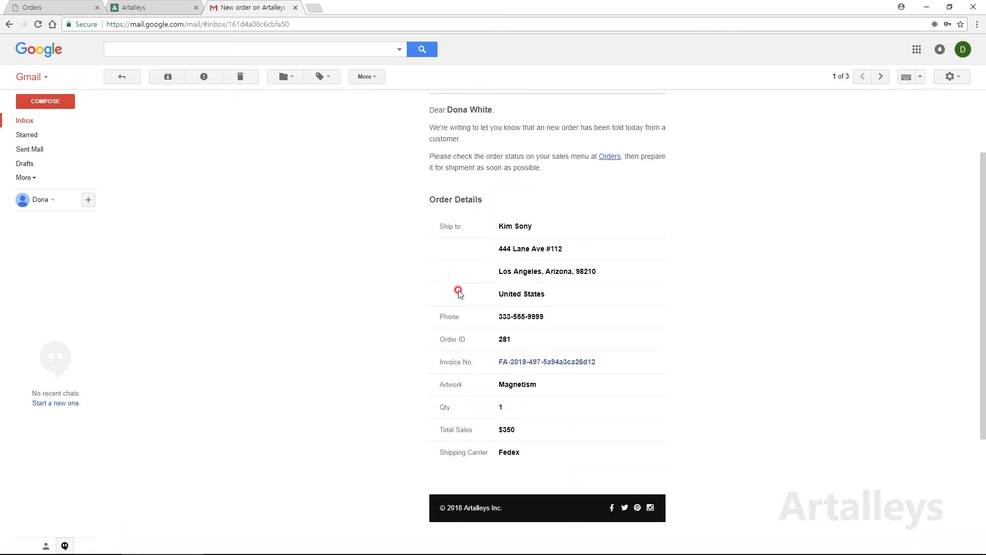
left_click(60, 9)
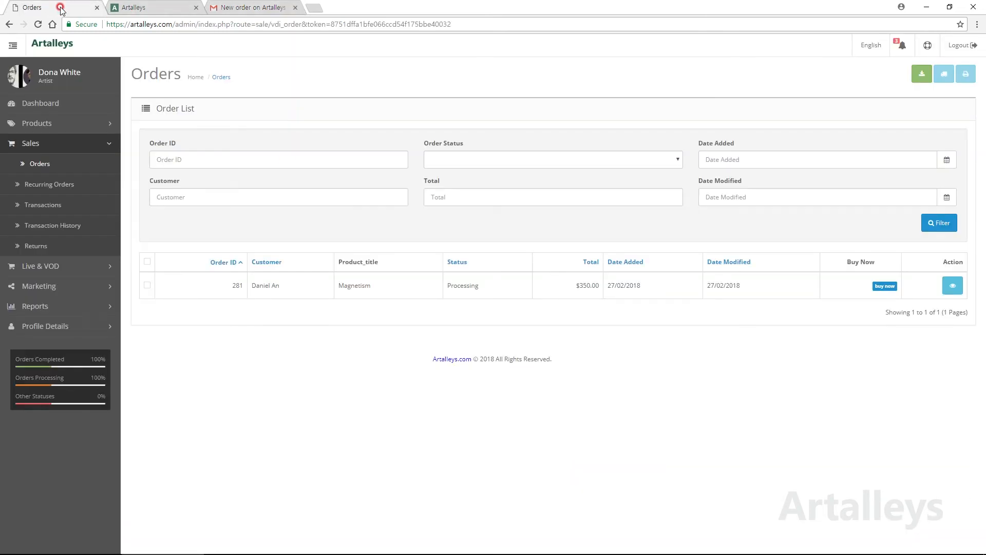
Step: Open the Magnetism order and review its payment, shipping and product details
left_click(903, 47)
left_click(584, 76)
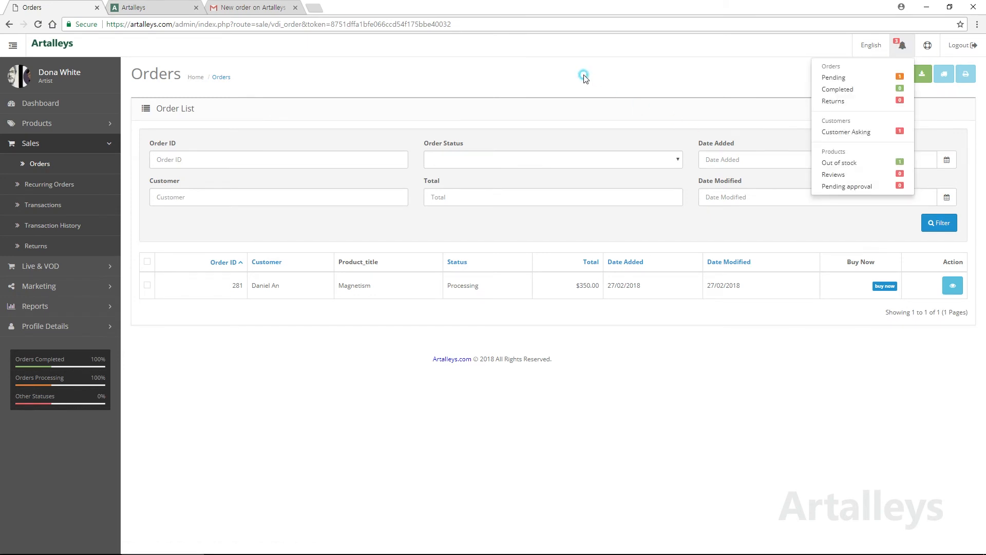
left_click(952, 284)
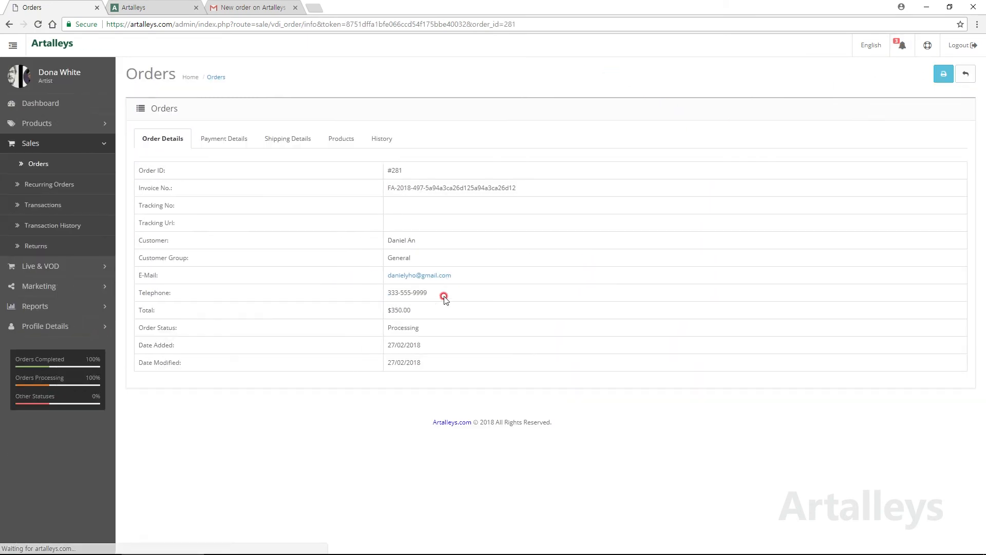
left_click(241, 138)
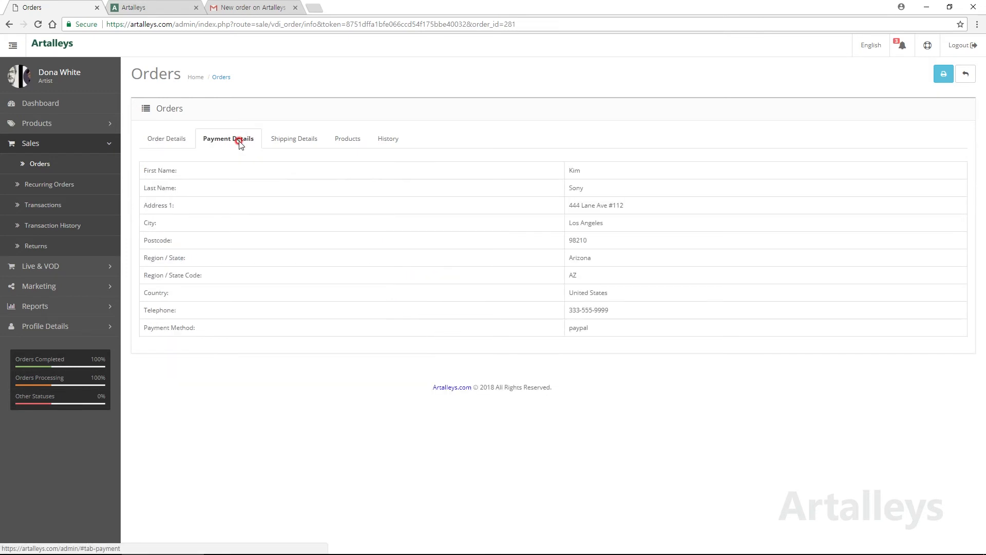
left_click(297, 140)
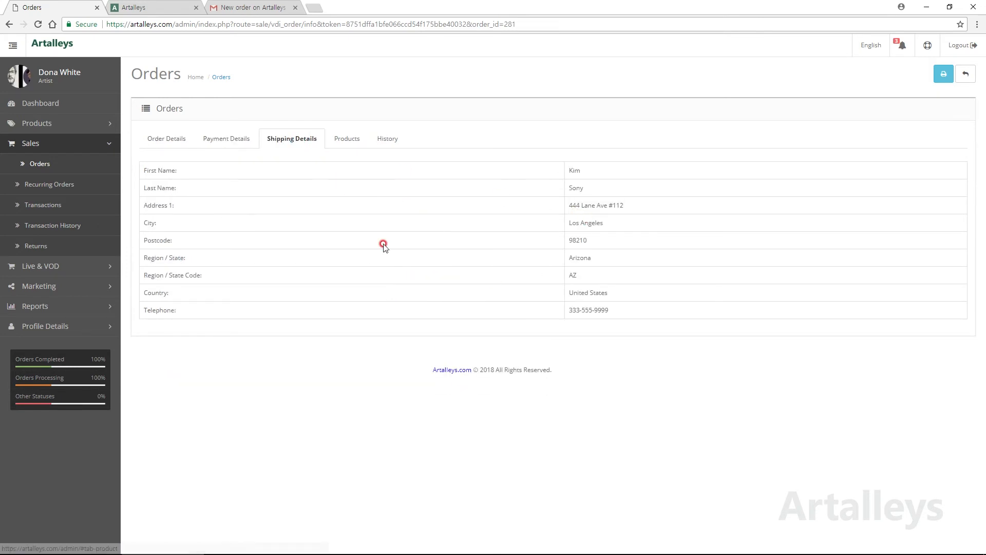
left_click(349, 144)
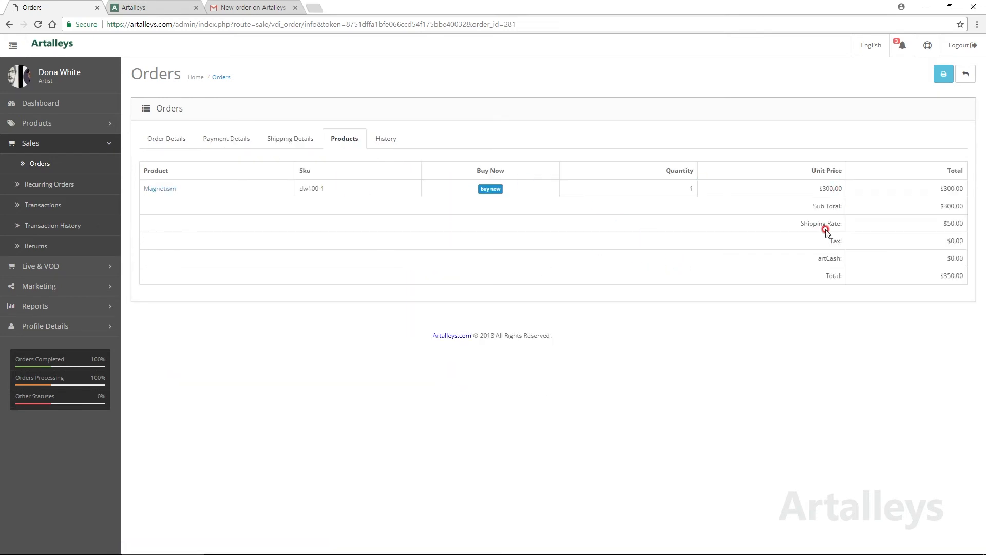
Step: Print the Magnetism order's invoice, close it, and show the order's status history
left_click(943, 74)
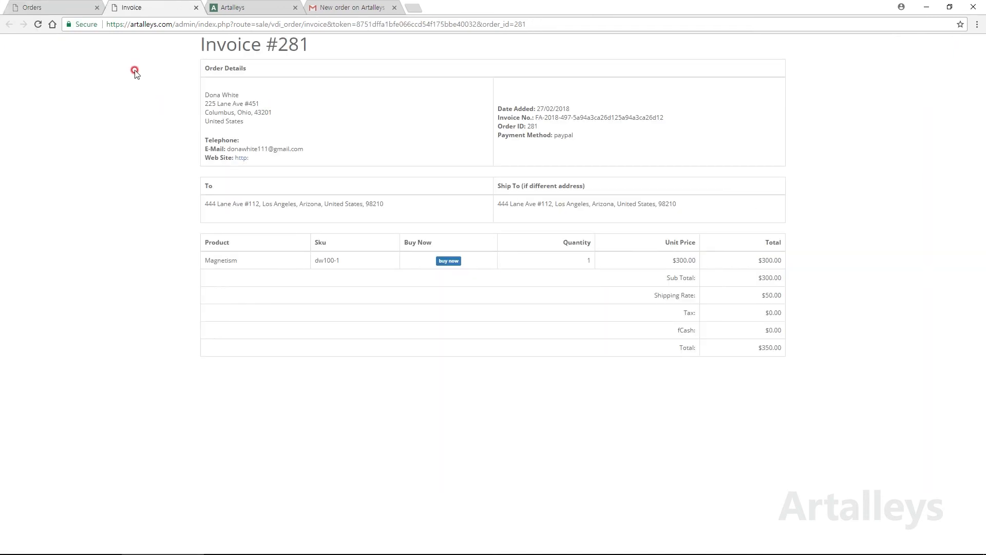
left_click(196, 8)
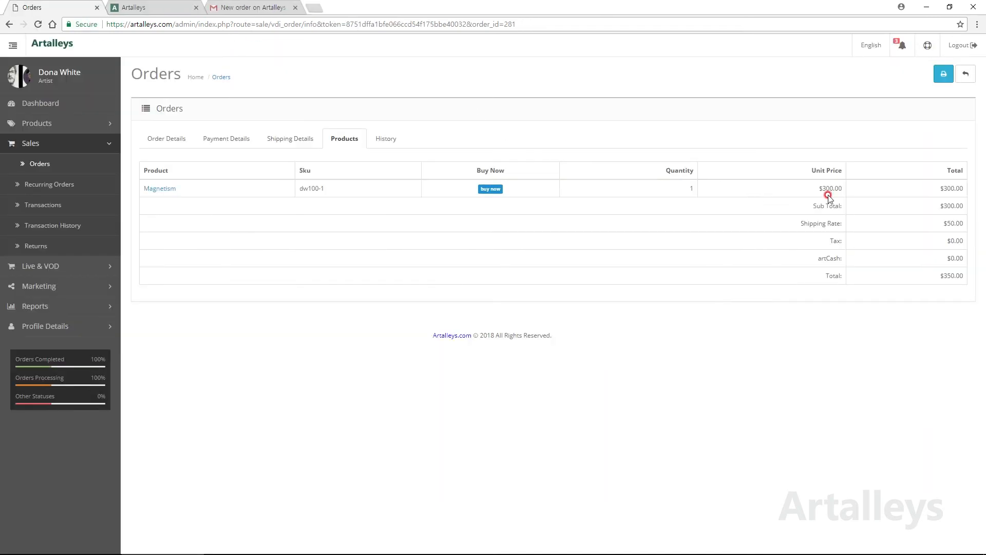
left_click(388, 140)
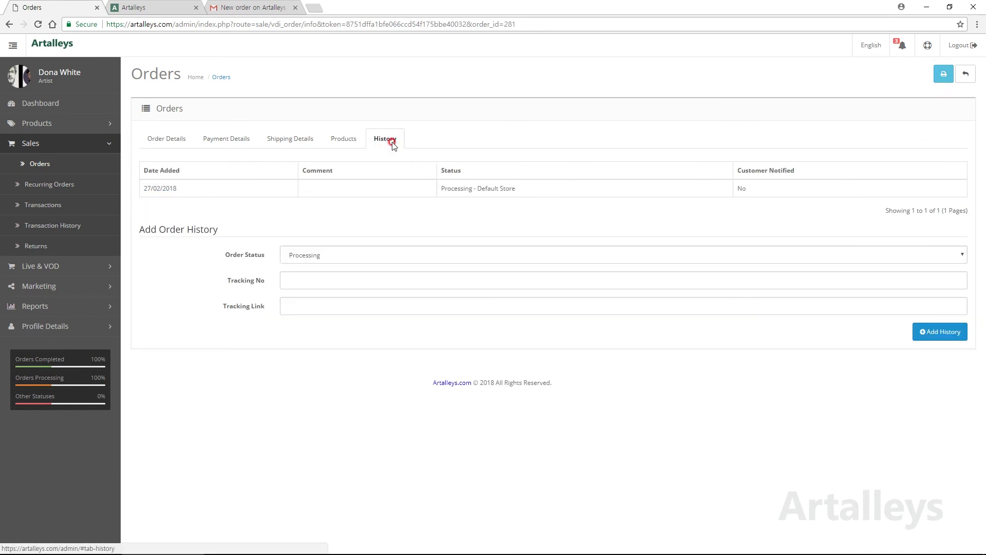
left_click(522, 255)
left_click(458, 287)
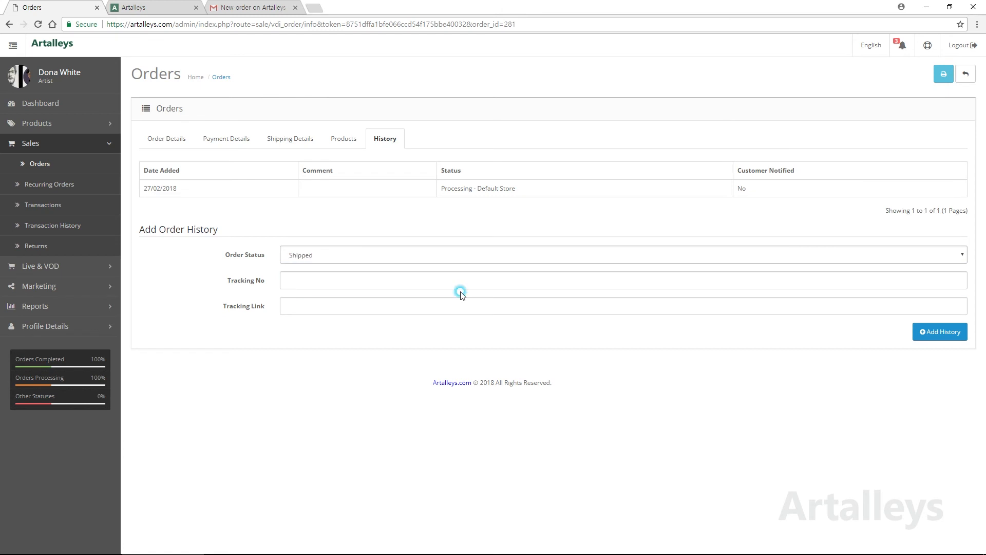
left_click(370, 276)
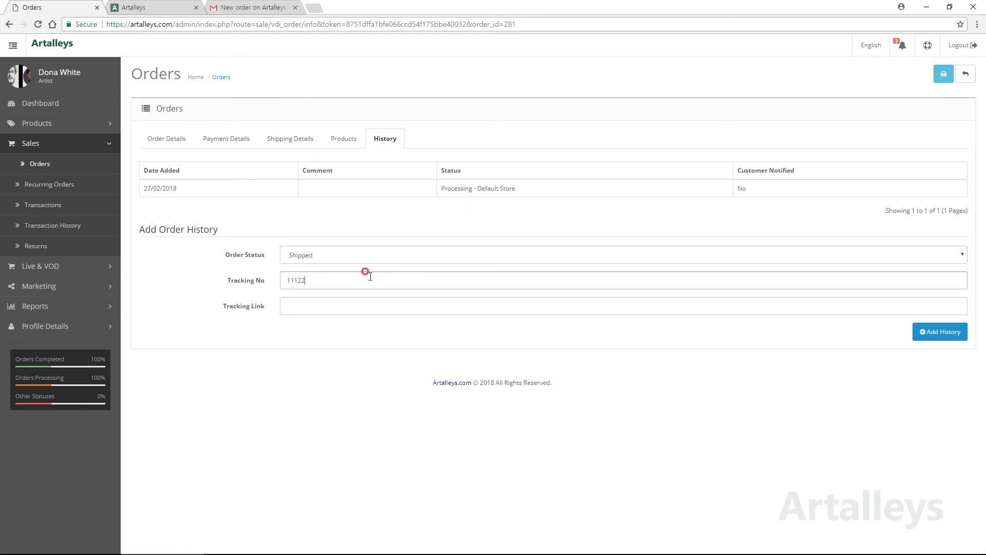
left_click(440, 304)
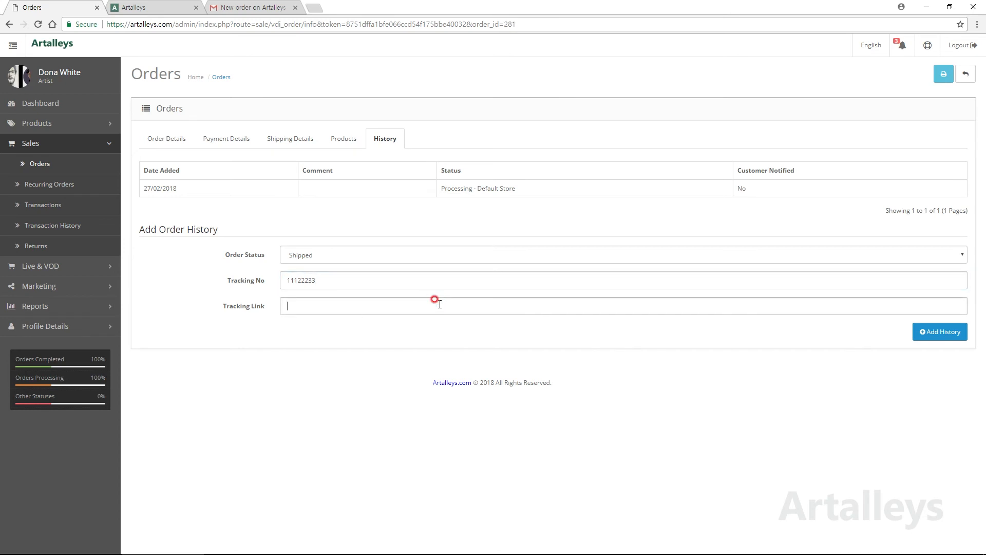
type("www.fedex.com/trace")
left_click(925, 340)
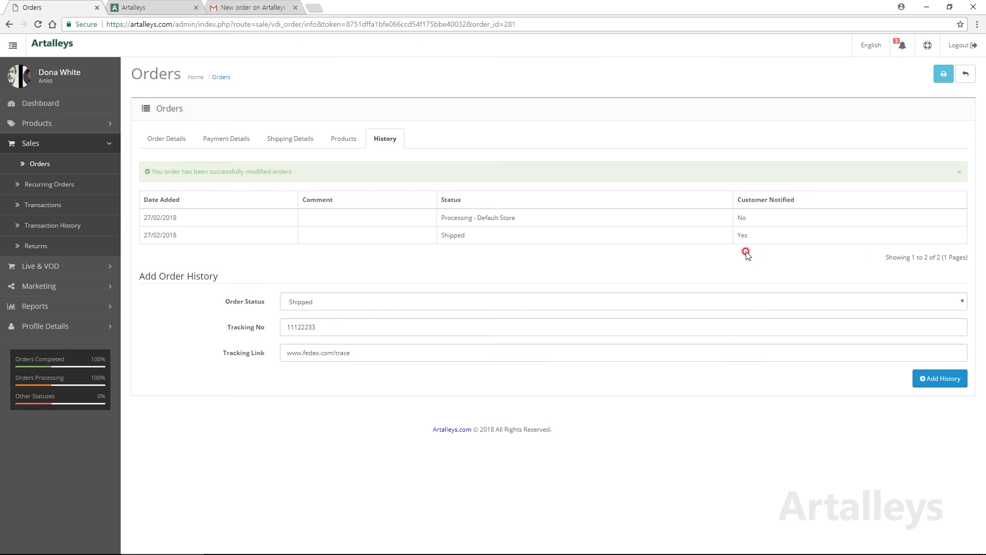
left_click(61, 205)
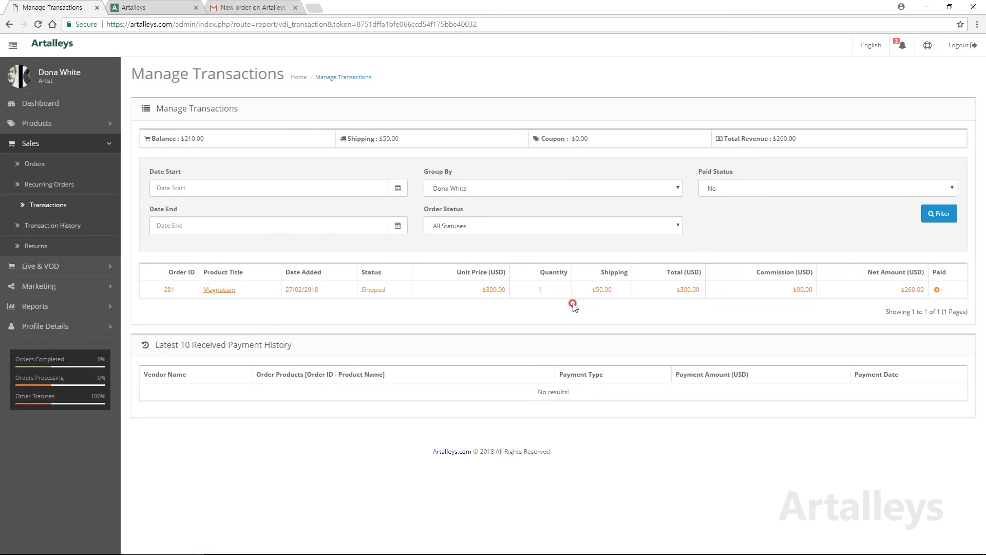
Step: Switch to the artalleys.com public storefront home page in the second browser tab
left_click(123, 9)
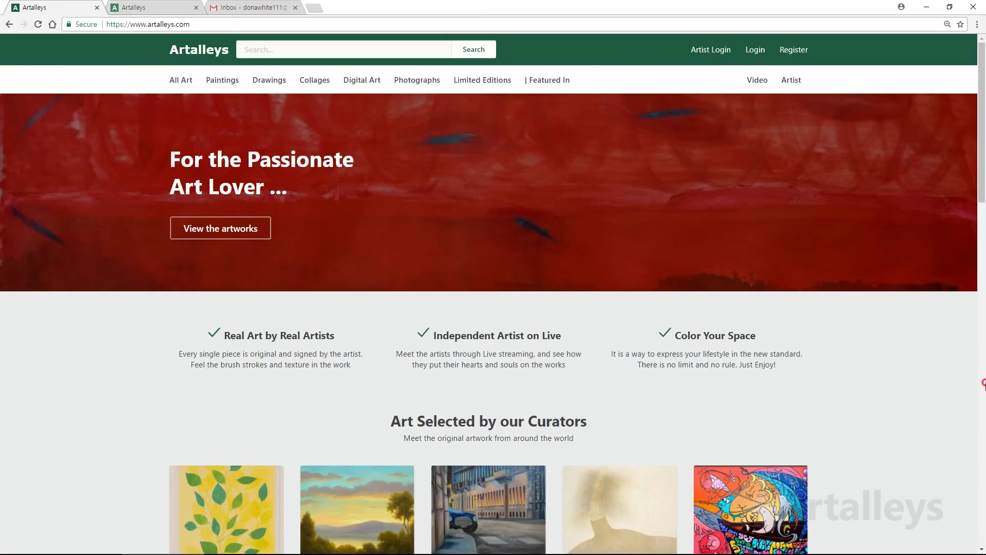